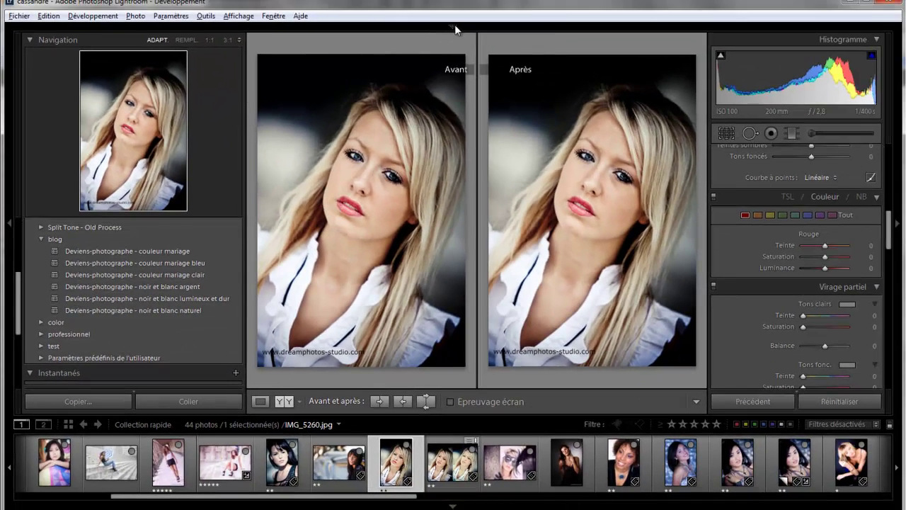
# Import the five Deviens-photographe Fashion presets into the blog preset folder.
pyautogui.click(454, 25)
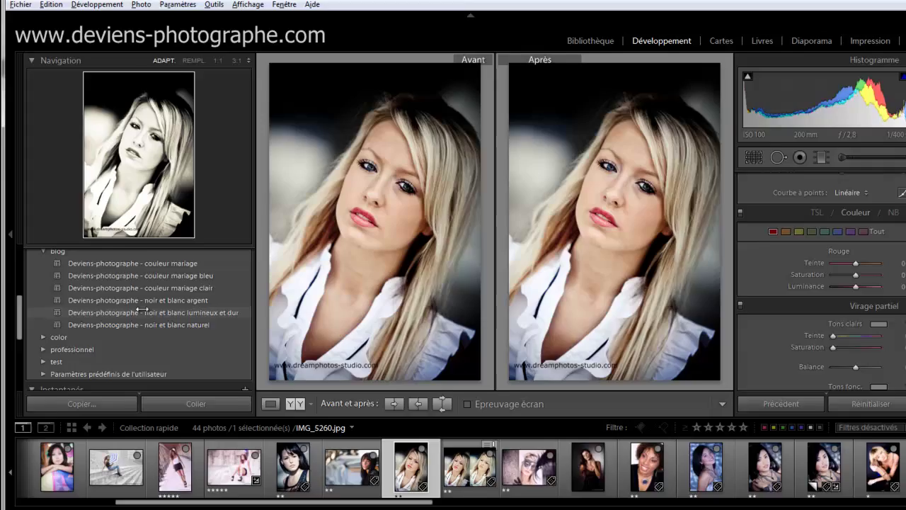
pyautogui.scroll(3, 128, 293)
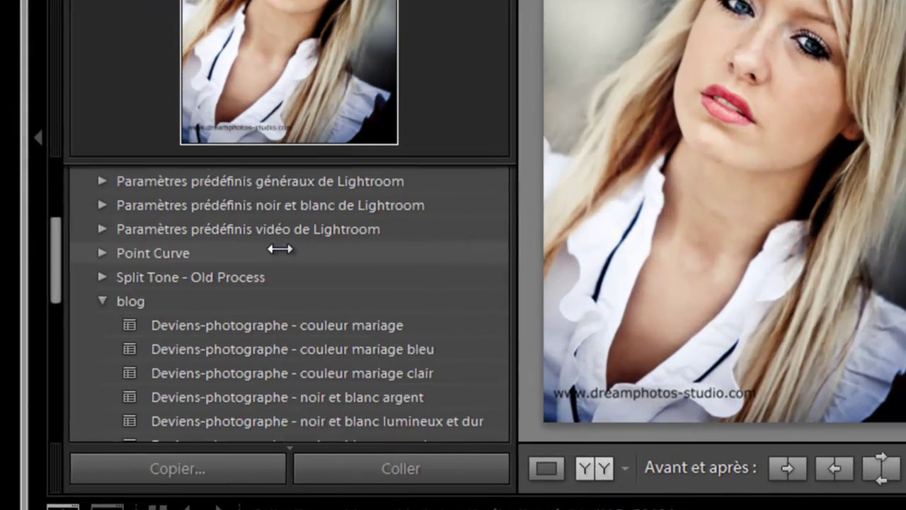
pyautogui.scroll(5, 280, 244)
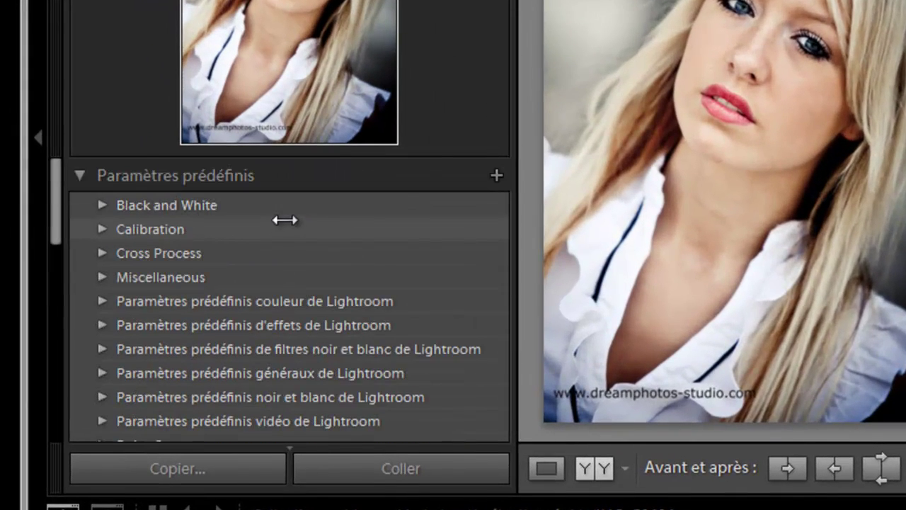
pyautogui.scroll(-10, 227, 187)
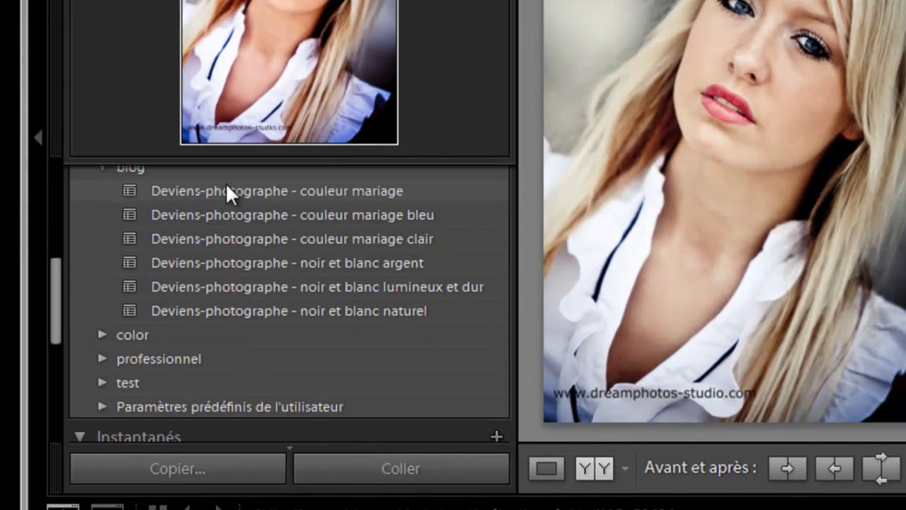
pyautogui.scroll(3, 214, 191)
pyautogui.rightClick(127, 232)
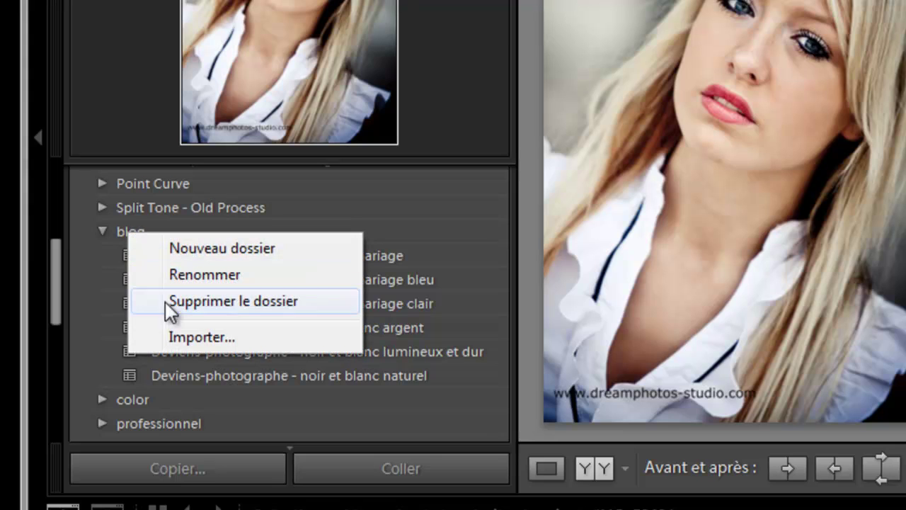
pyautogui.click(186, 340)
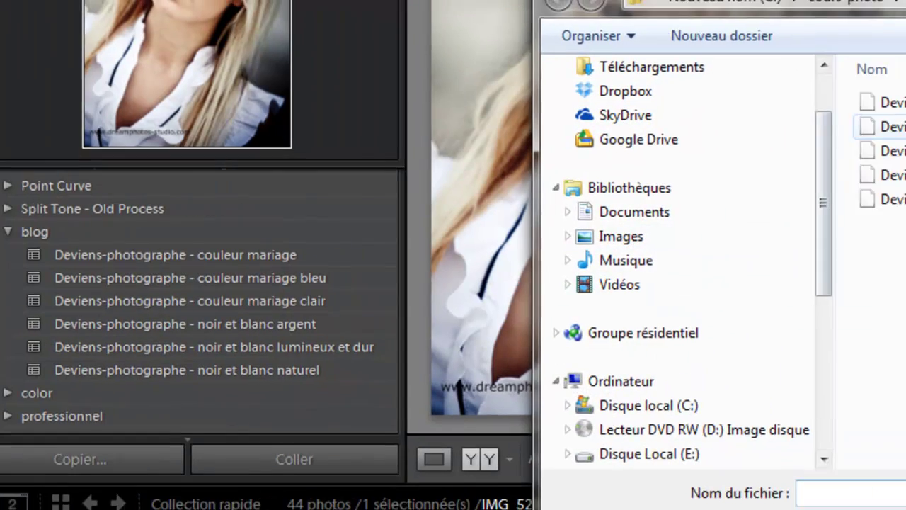
pyautogui.moveTo(338, 131); pyautogui.dragTo(378, 227)
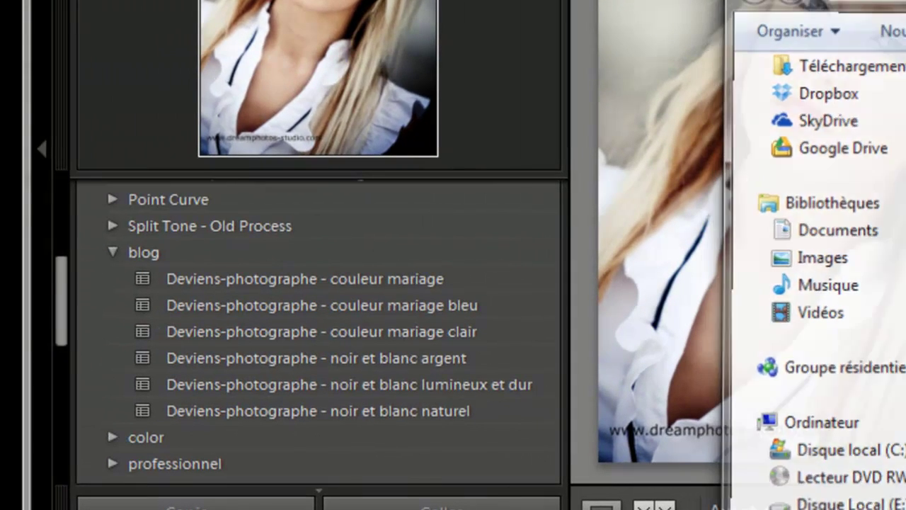
pyautogui.click(739, 472)
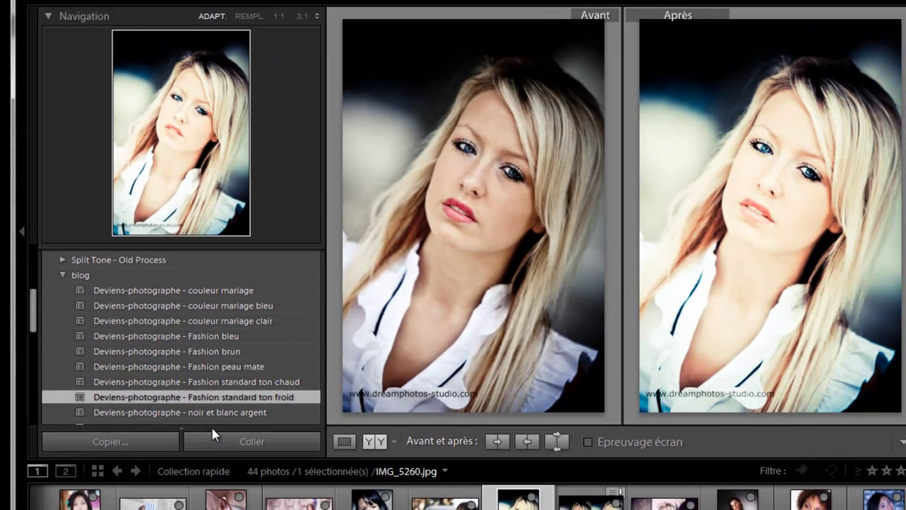
# Try the Fashion standard ton froid and Fashion standard ton chaud presets on the portrait, undoing each one.
pyautogui.hotkey('ctrl', 'z')
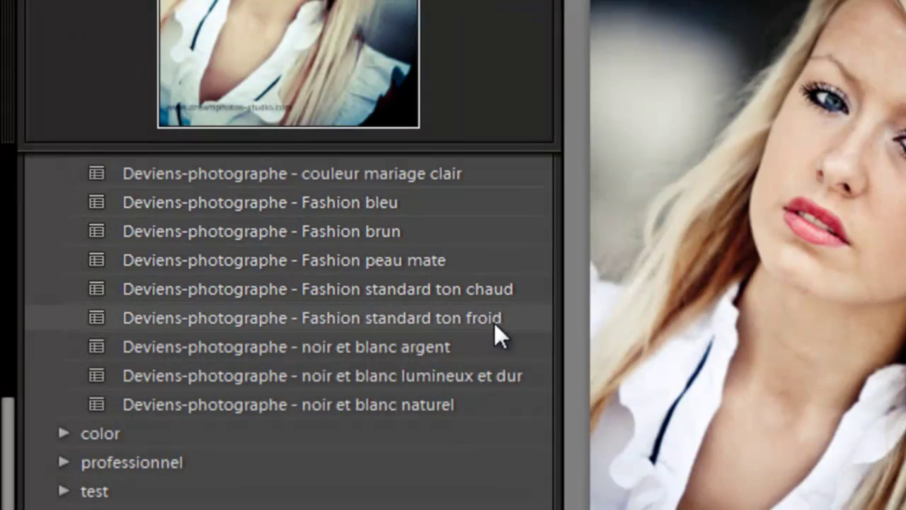
pyautogui.click(494, 323)
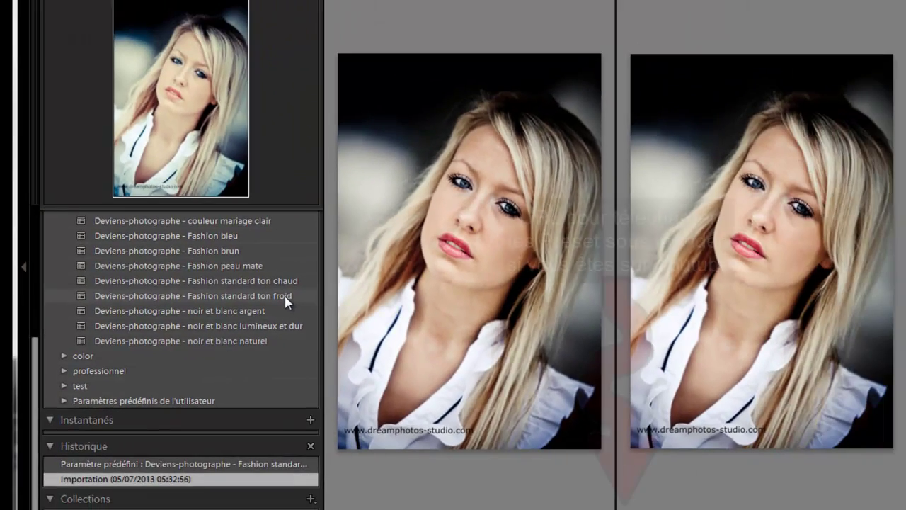
pyautogui.click(286, 298)
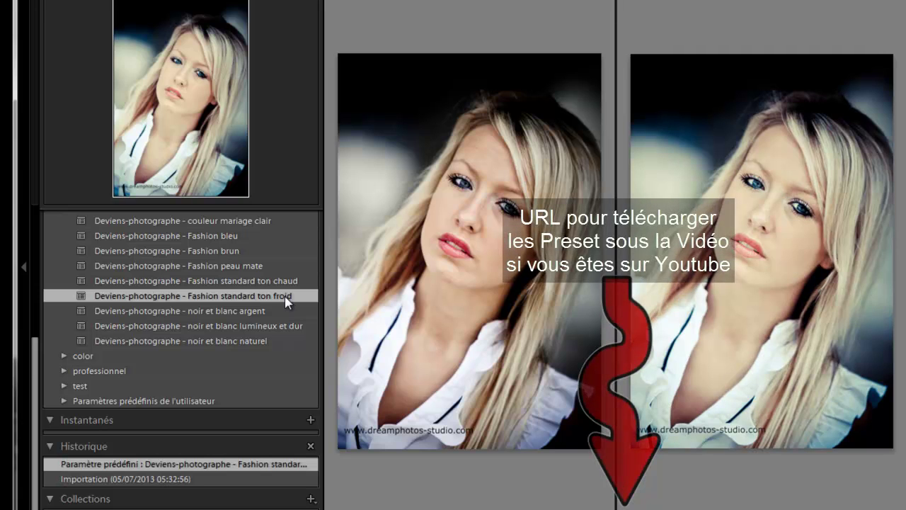
pyautogui.hotkey('ctrl', 'z')
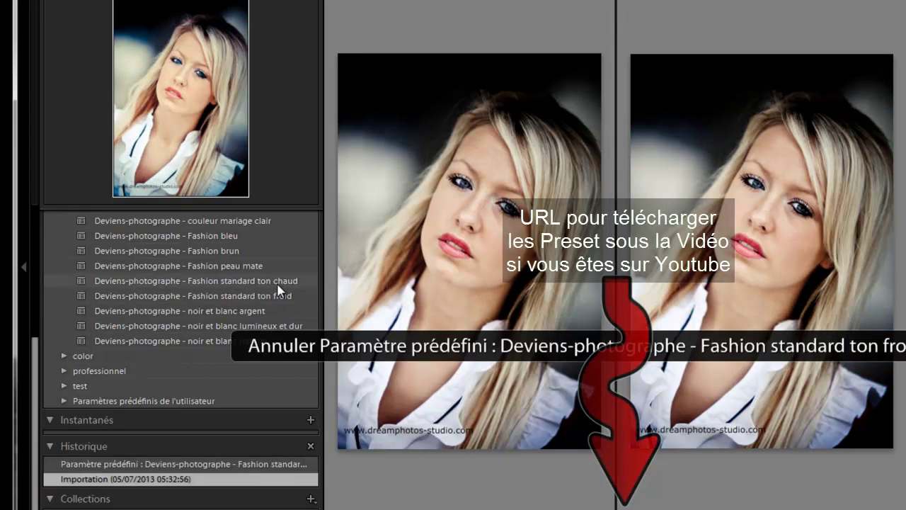
pyautogui.click(278, 283)
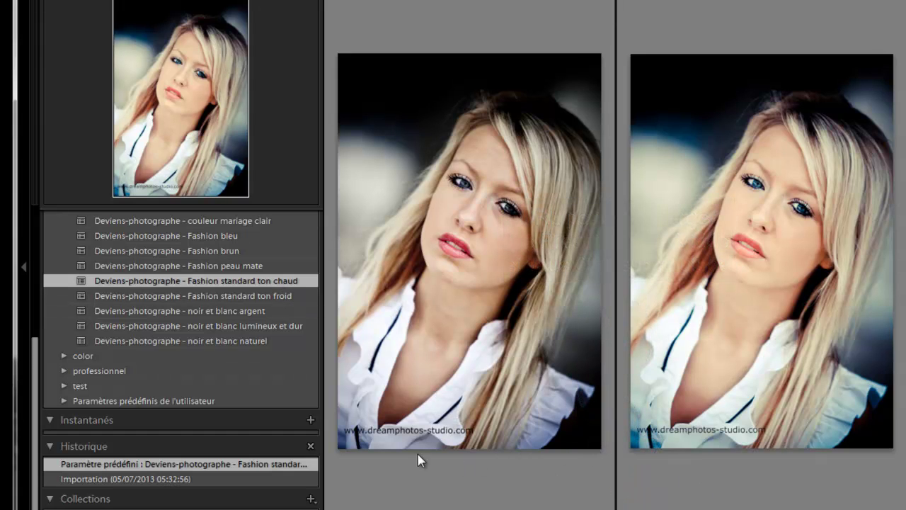
pyautogui.hotkey('ctrl', 'z')
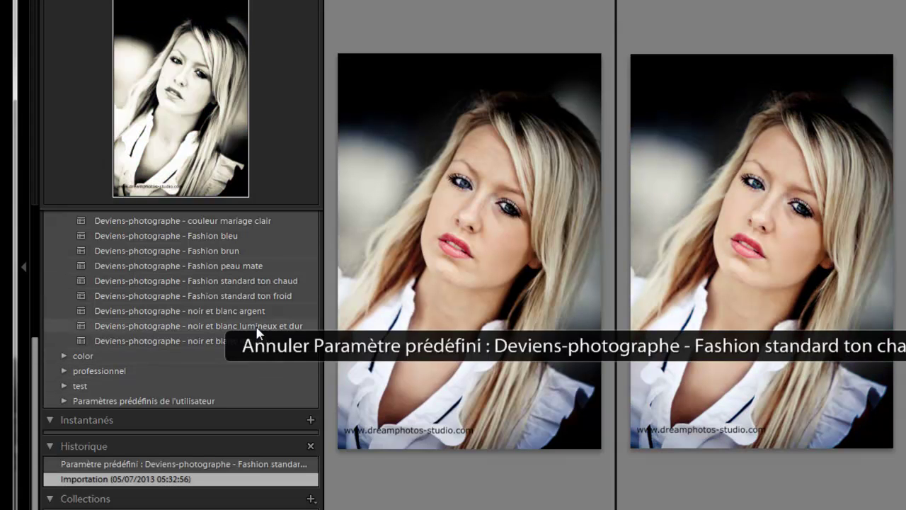
# Try Saturation at −100 with the Fashion standard ton froid preset and on the unedited portrait, undoing every change.
pyautogui.click(261, 295)
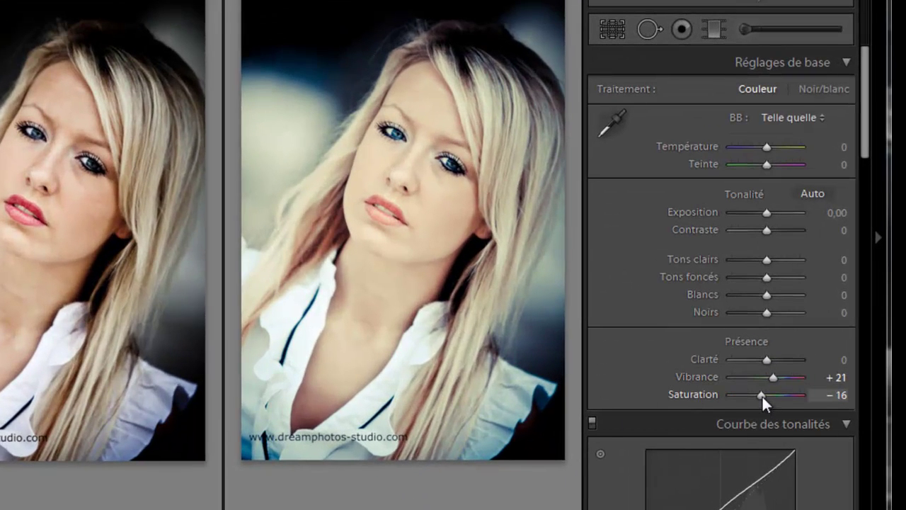
pyautogui.moveTo(762, 396); pyautogui.dragTo(657, 410)
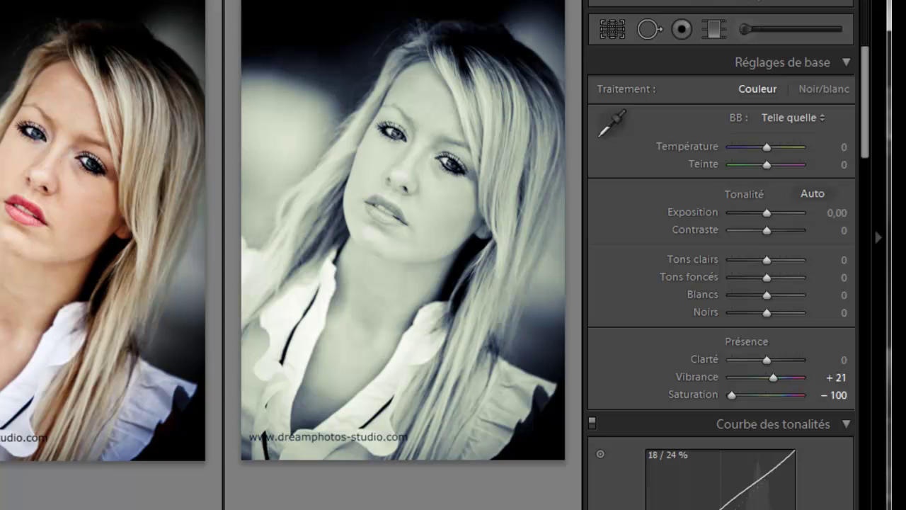
pyautogui.hotkey('ctrl', 'z')
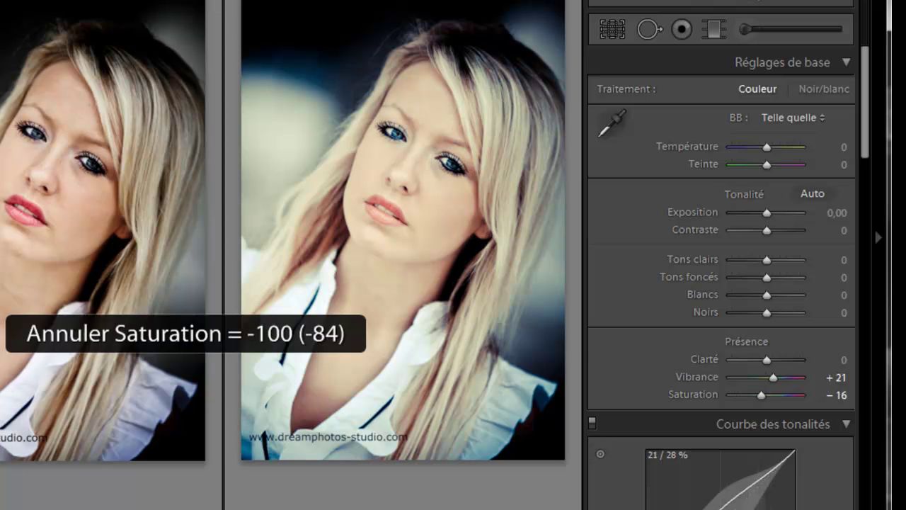
pyautogui.hotkey('ctrl', 'z')
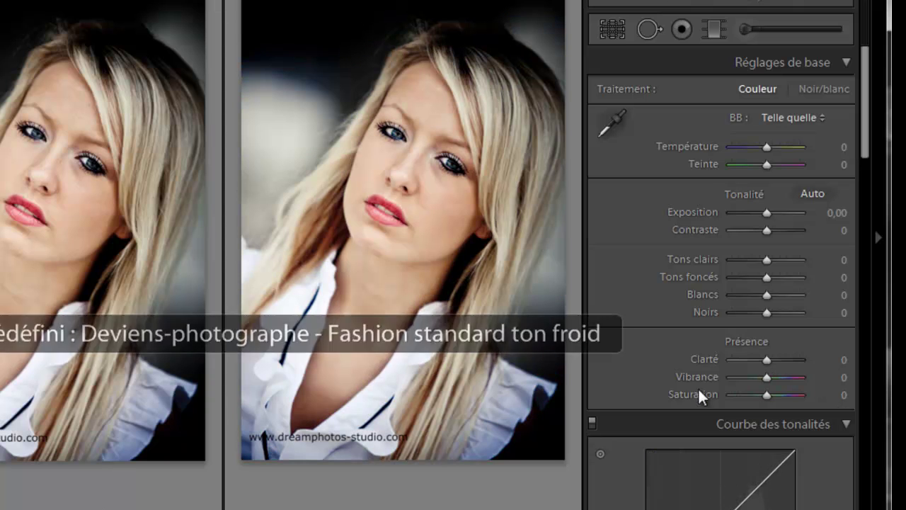
pyautogui.moveTo(764, 394); pyautogui.dragTo(684, 401)
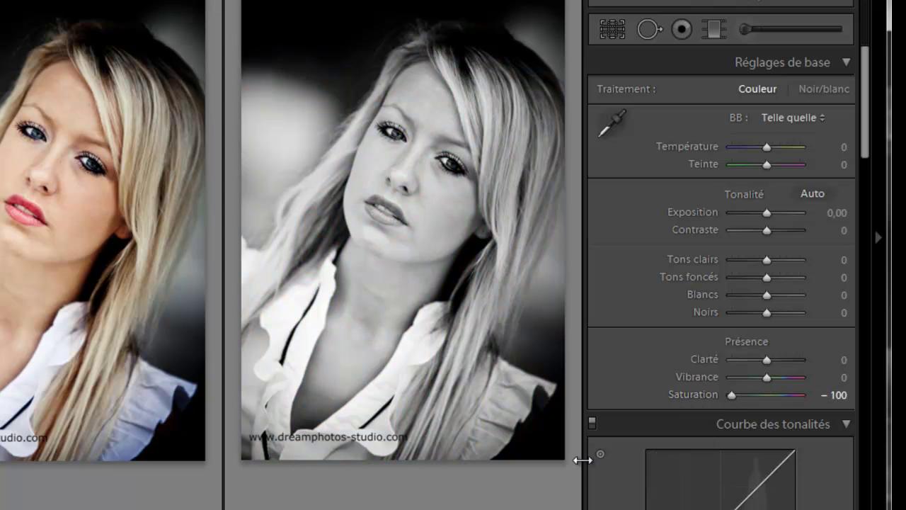
pyautogui.hotkey('ctrl', 'z')
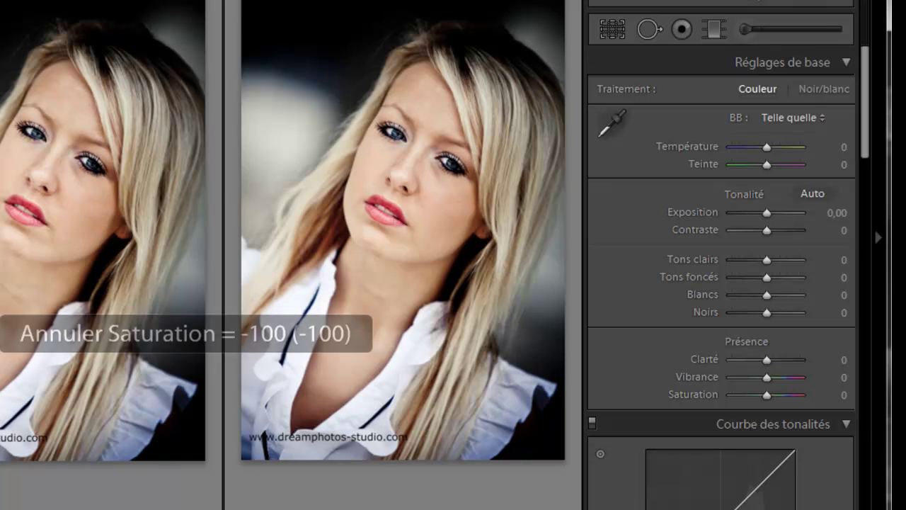
# Reapply the Fashion standard ton froid preset, lower Saturation to −100, and undo both changes.
pyautogui.click(39, 496)
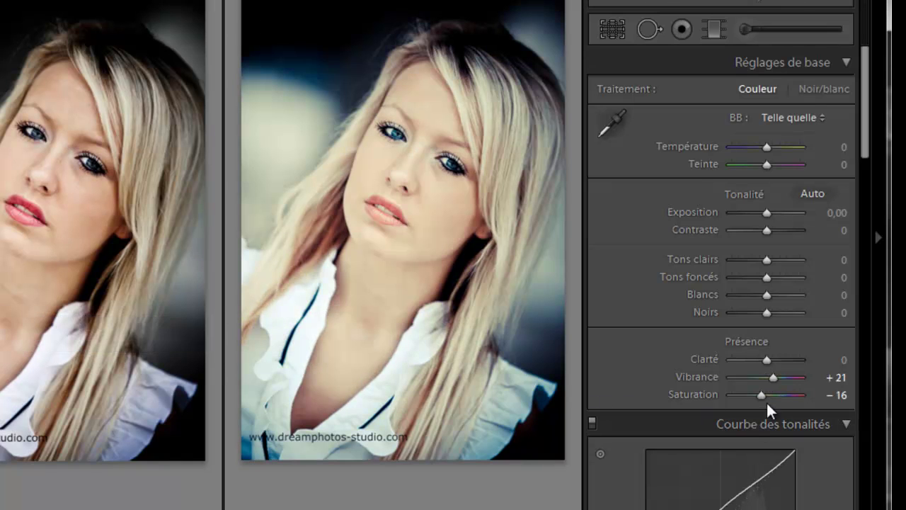
pyautogui.moveTo(761, 394); pyautogui.dragTo(715, 394)
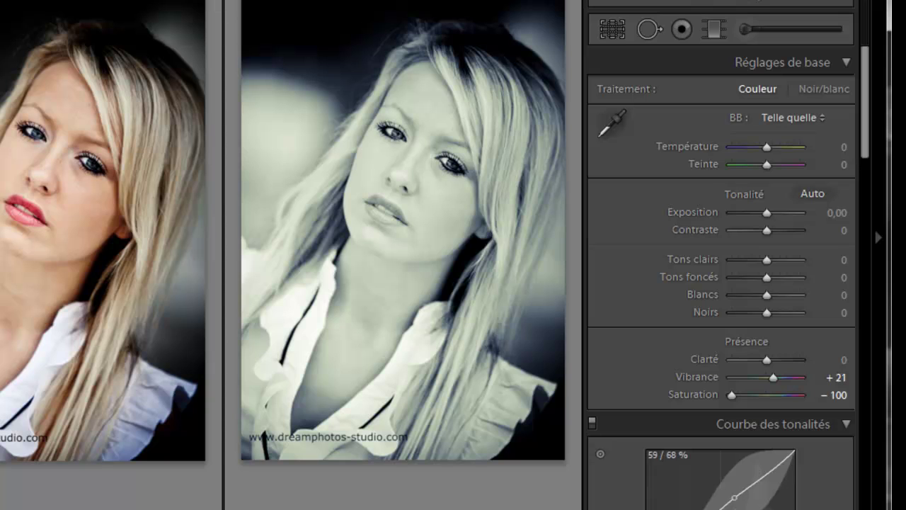
pyautogui.hotkey('ctrl', 'z')
pyautogui.hotkey('ctrl', 'z')
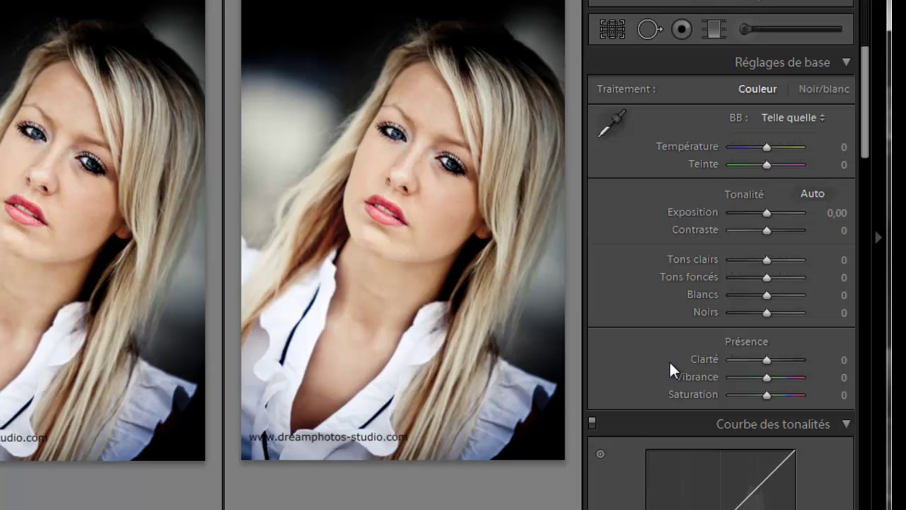
# Examine the preset's color adjustments for orange, all colors together, and red.
pyautogui.scroll(-10, 663, 343)
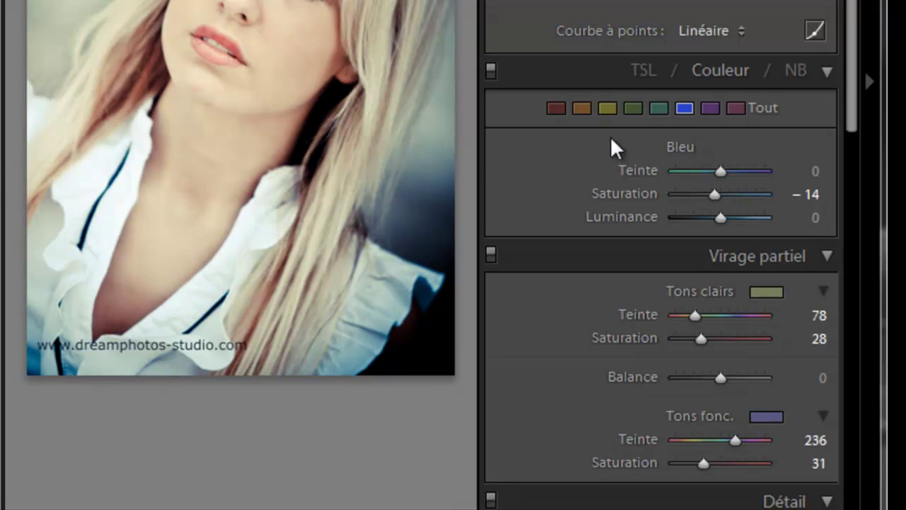
pyautogui.click(593, 108)
pyautogui.click(578, 108)
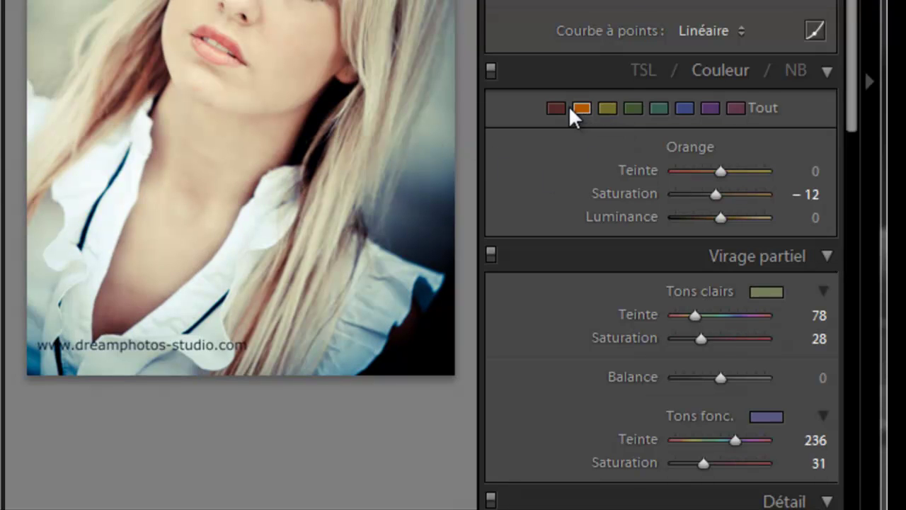
pyautogui.click(575, 109)
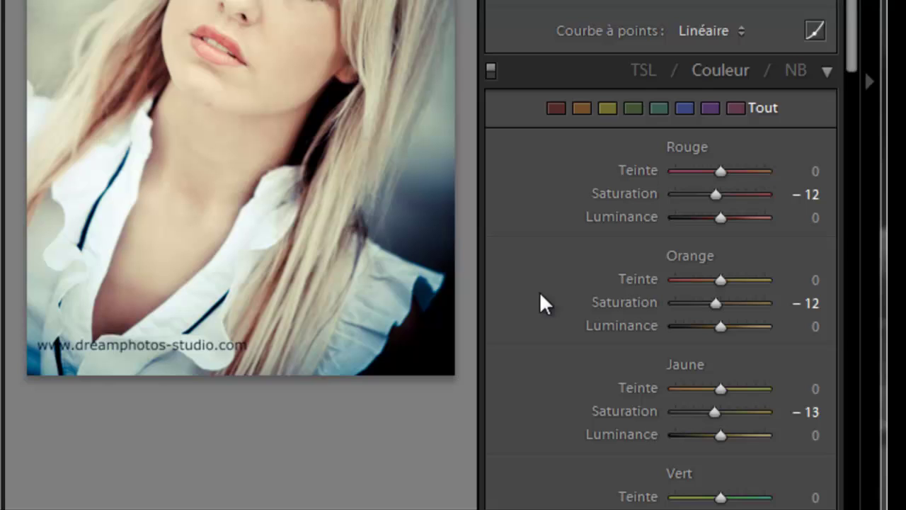
pyautogui.click(558, 105)
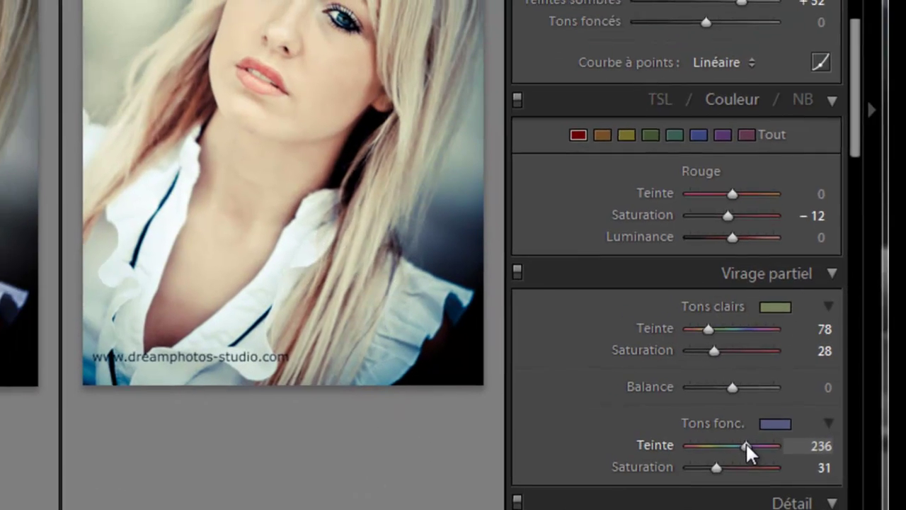
# Try a shadow hue of 131 and a shifted highlight hue in the split toning, undoing each change.
pyautogui.moveTo(735, 440)
pyautogui.mouseDown()
pyautogui.moveTo(765, 439)
pyautogui.moveTo(688, 447)
pyautogui.moveTo(727, 450)
pyautogui.mouseUp()
pyautogui.hotkey('ctrl', 'z')
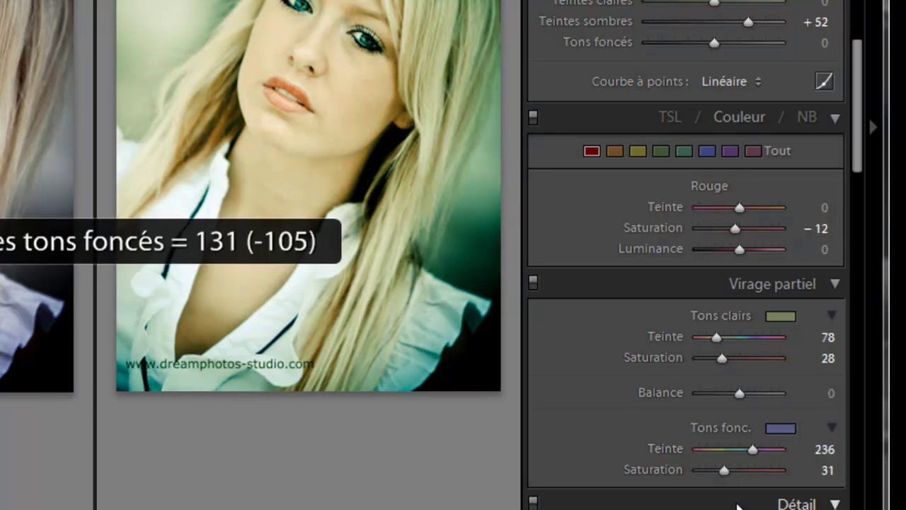
pyautogui.moveTo(714, 339); pyautogui.dragTo(725, 332)
pyautogui.hotkey('ctrl', 'z')
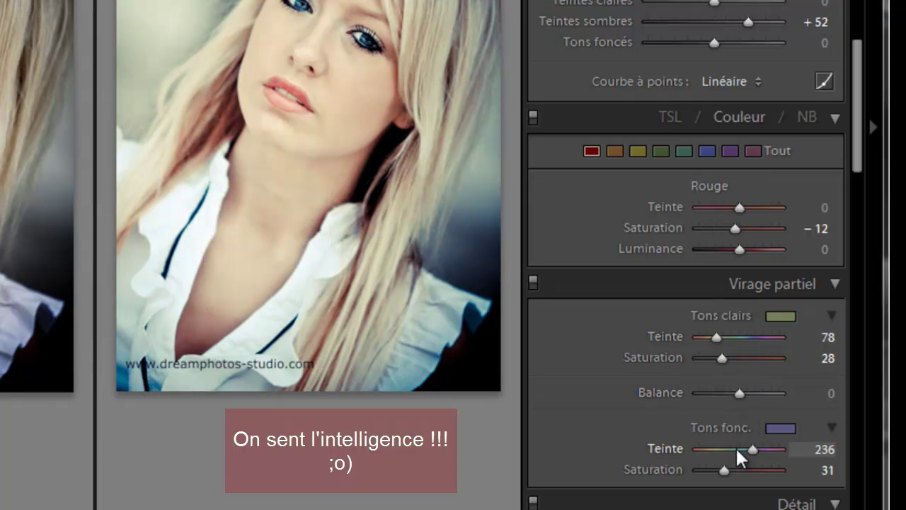
# Try the split-toning Balance at −100 and +100, test highlight hue 0 and undo it, and reset Balance to 0.
pyautogui.moveTo(740, 394); pyautogui.dragTo(694, 388)
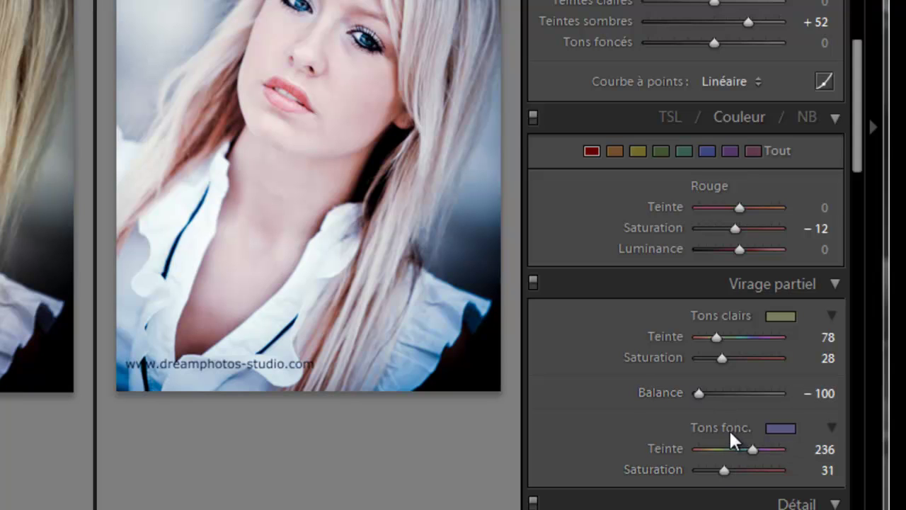
pyautogui.moveTo(697, 393); pyautogui.dragTo(791, 409)
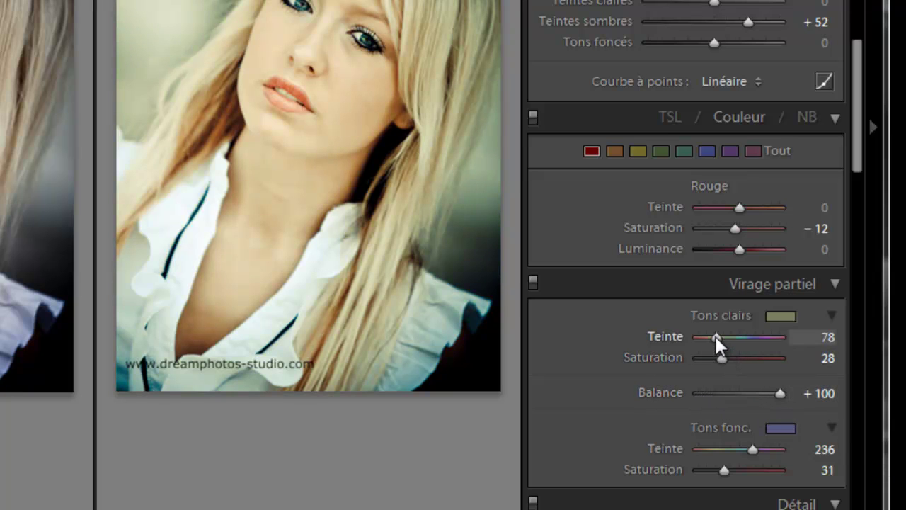
pyautogui.moveTo(716, 336); pyautogui.dragTo(697, 352)
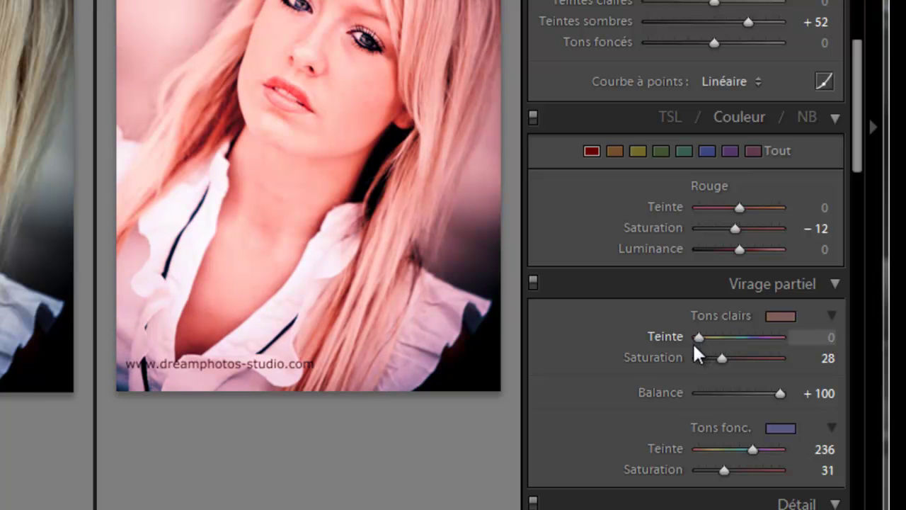
pyautogui.hotkey('ctrl', 'z')
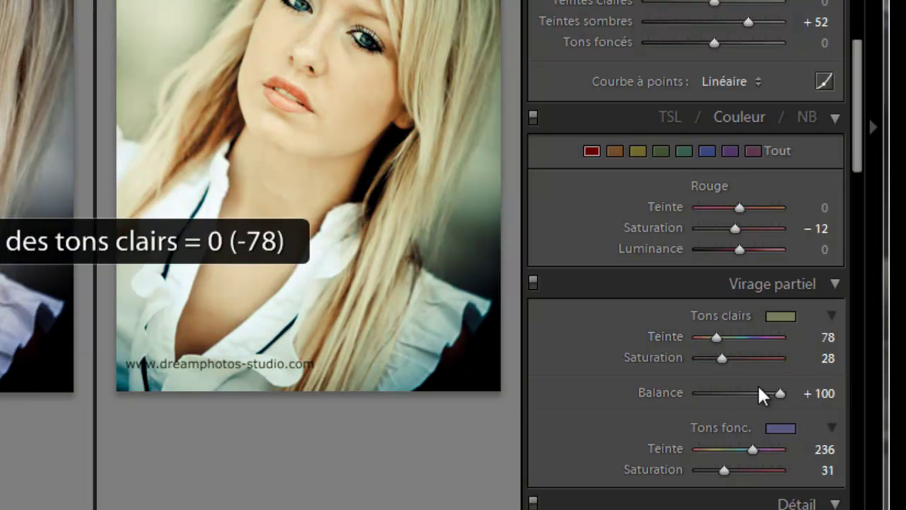
pyautogui.doubleClick(779, 393)
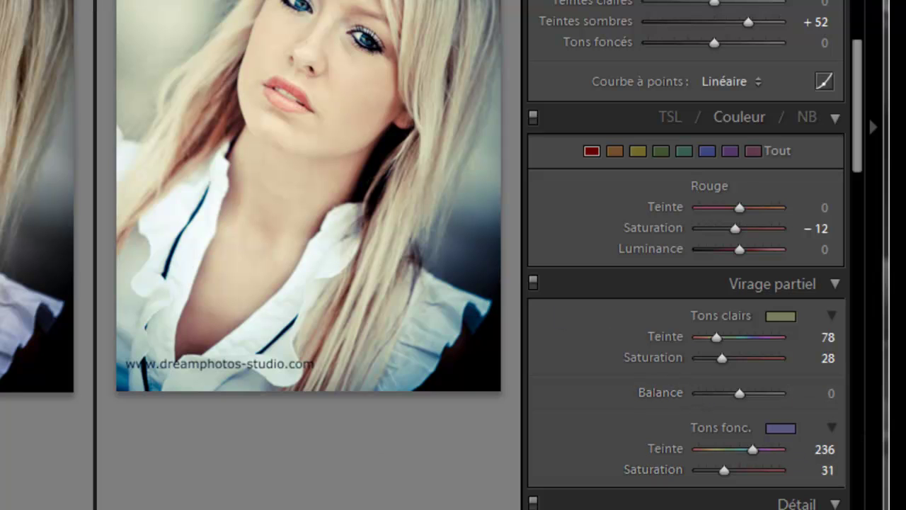
pyautogui.press('F6')
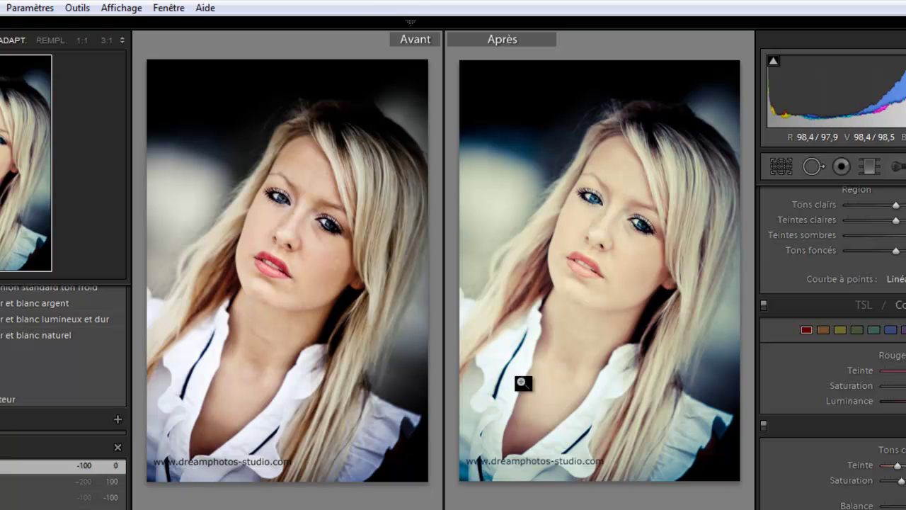
# Try the Fashion standard ton froid and Fashion standard ton chaud presets on the portrait of the short-haired blonde woman, undoing each.
pyautogui.press('Right')
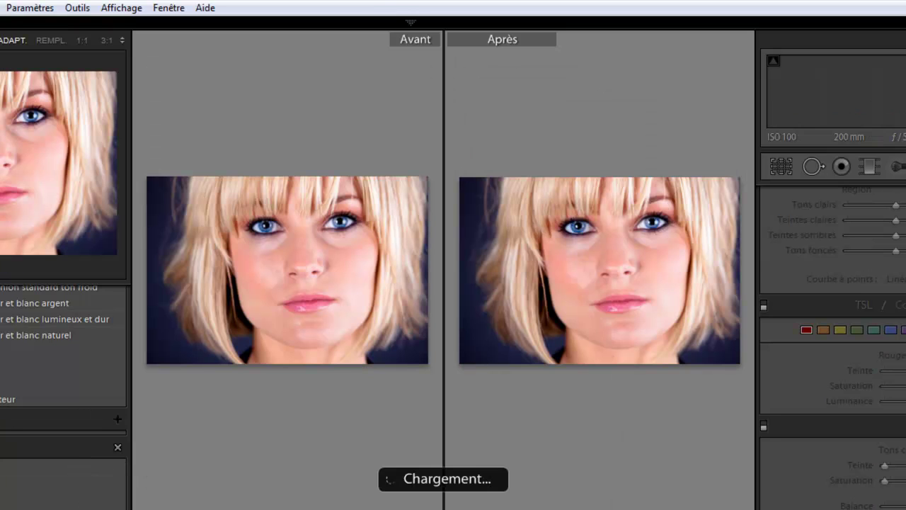
pyautogui.scroll(2, 36, 343)
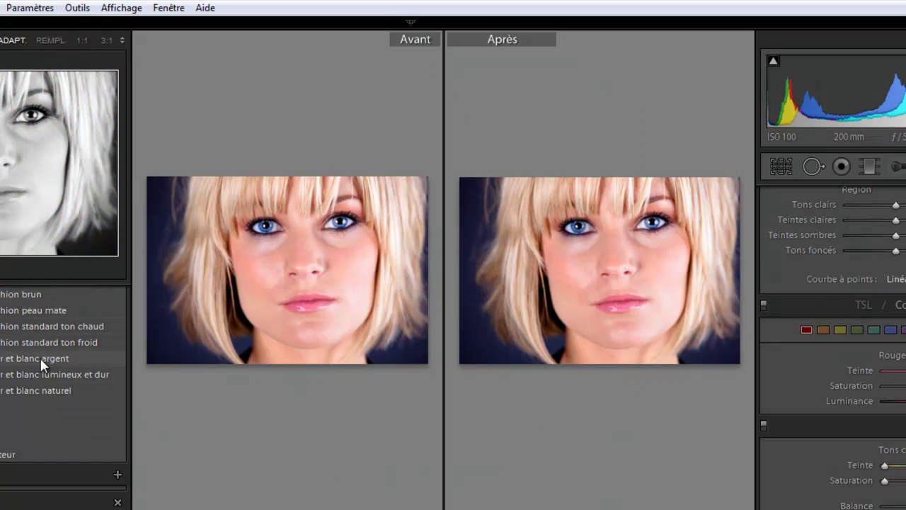
pyautogui.click(42, 340)
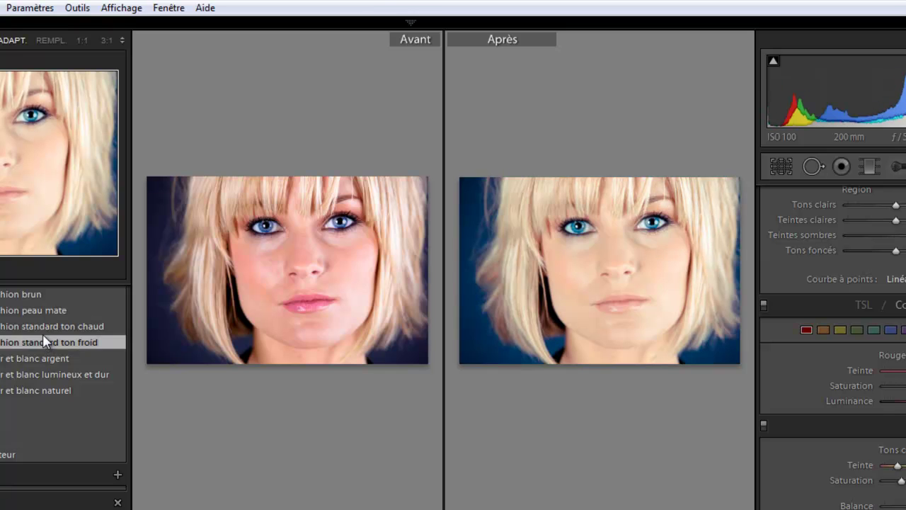
pyautogui.hotkey('ctrl', 'z')
pyautogui.click(37, 324)
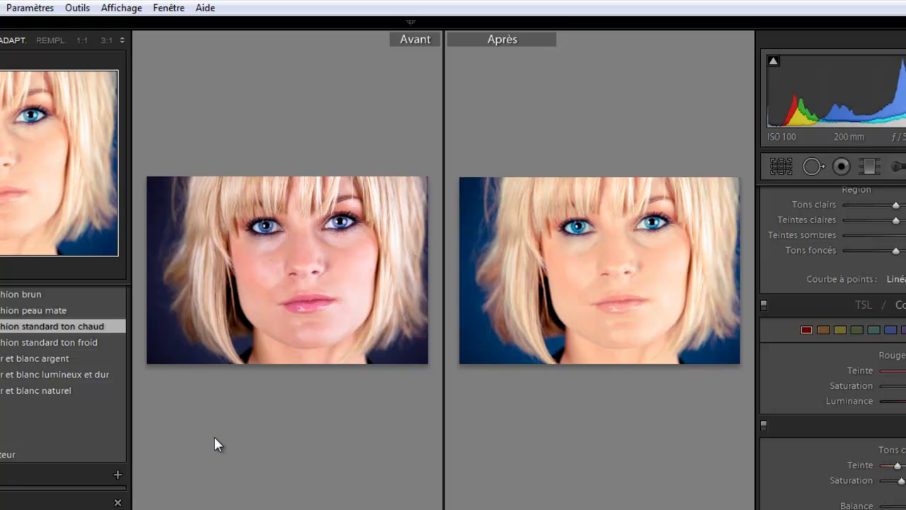
pyautogui.hotkey('ctrl', 'z')
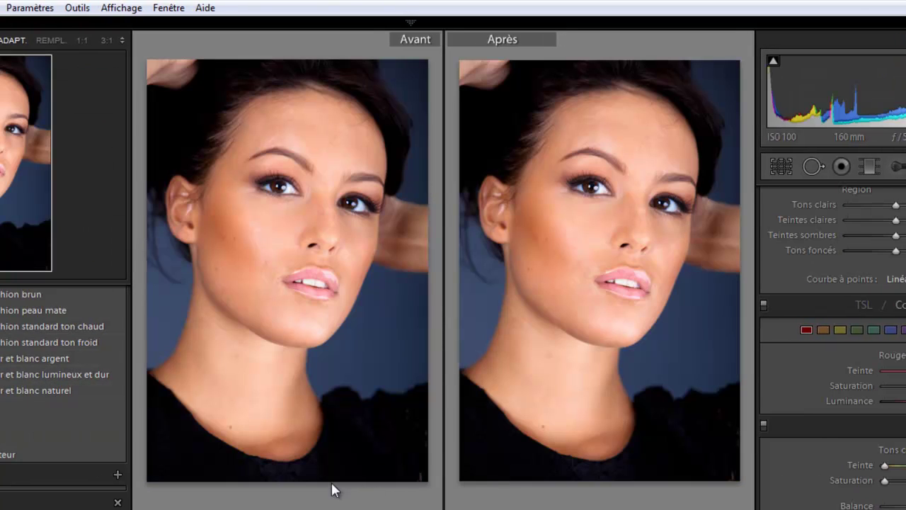
# Try the Fashion standard ton froid and ton chaud presets on the dark-haired portrait with the raised arm, undoing each.
pyautogui.click(77, 343)
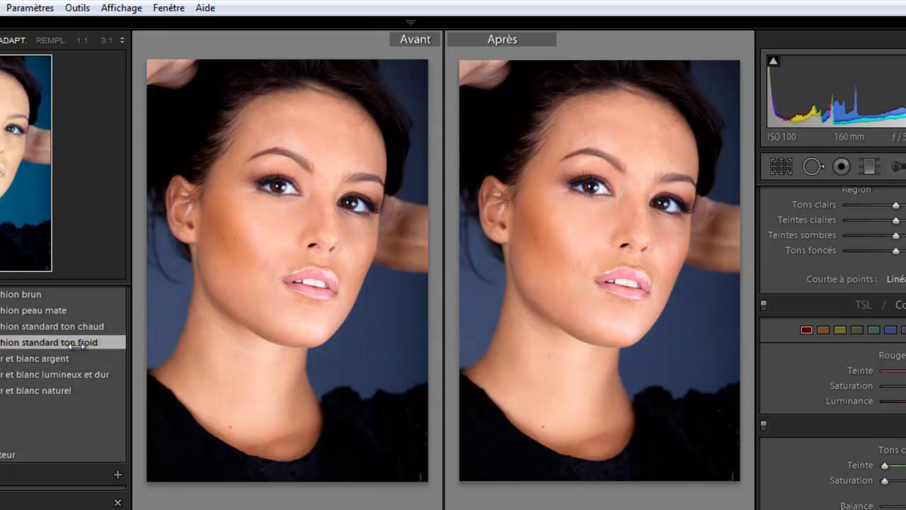
pyautogui.hotkey('ctrl', 'z')
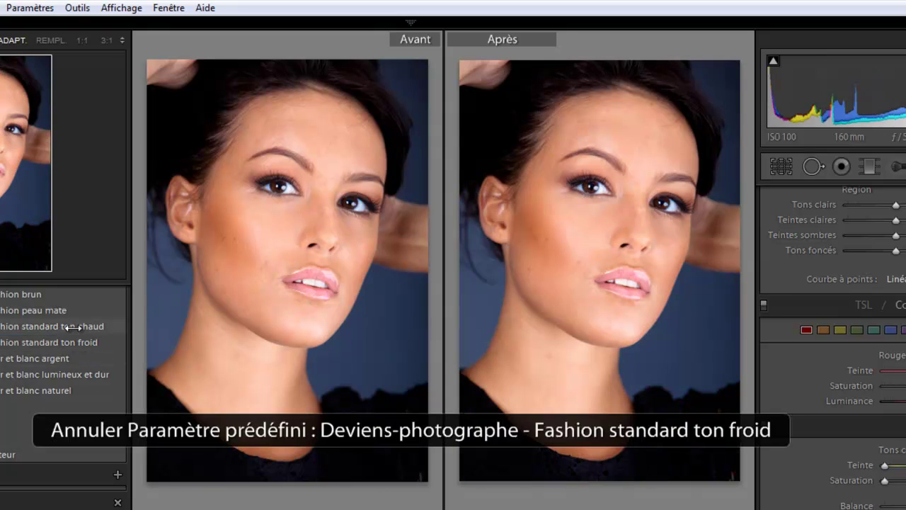
pyautogui.click(73, 326)
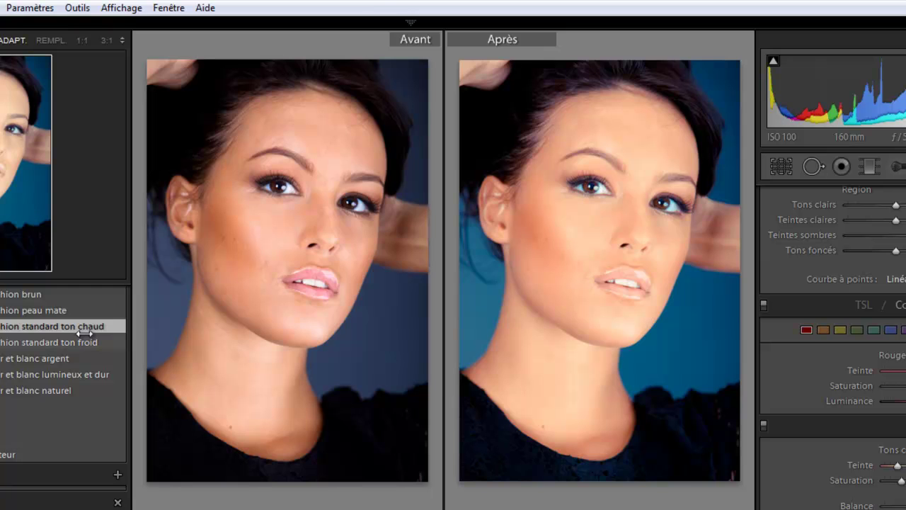
pyautogui.hotkey('ctrl', 'z')
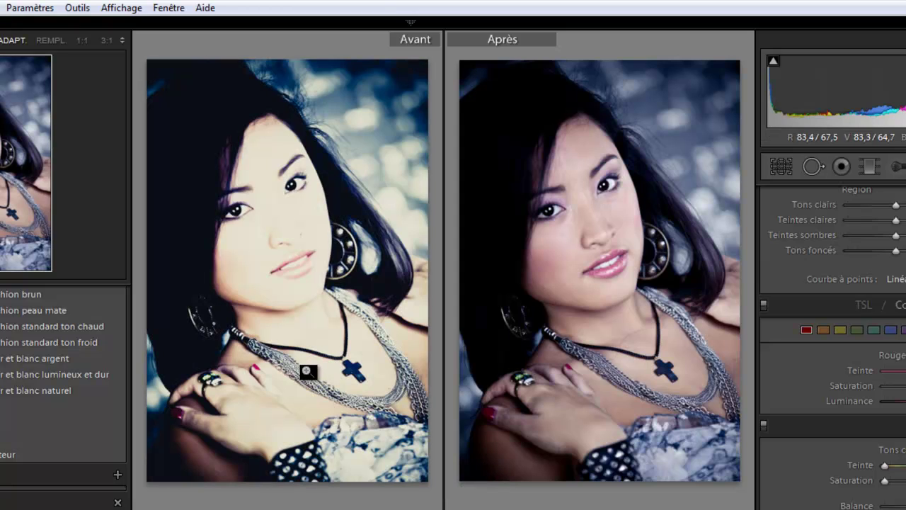
# Apply the Fashion standard ton froid preset to the portrait of the woman wearing the cross necklace.
pyautogui.click(78, 342)
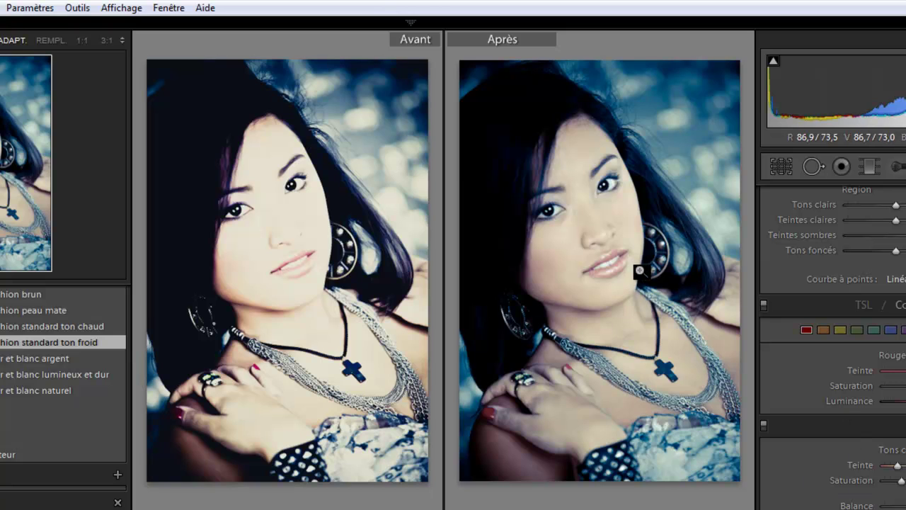
pyautogui.scroll(-3, 900, 416)
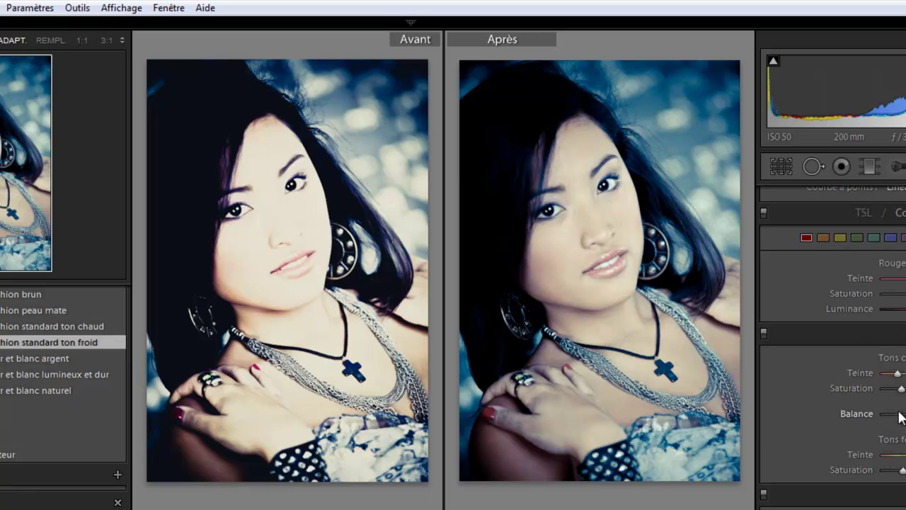
pyautogui.scroll(3, 900, 416)
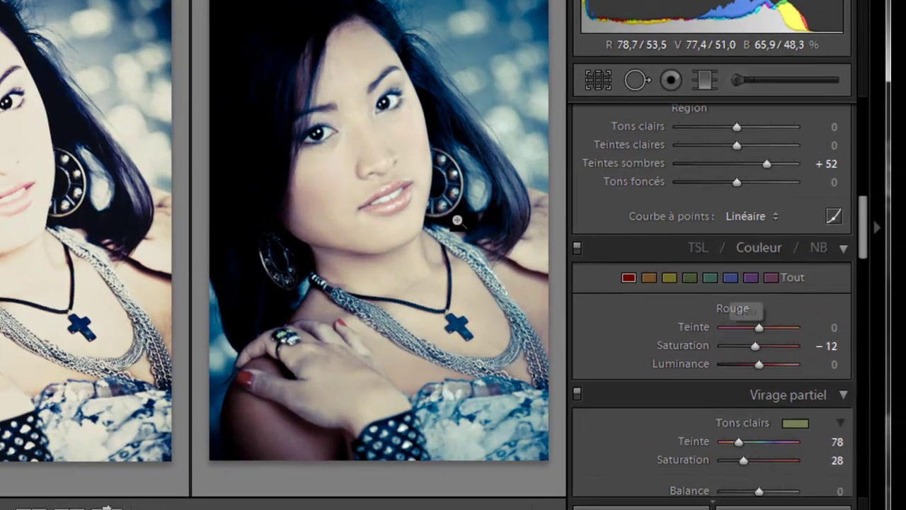
# Try a blue hue of +38, saturation of +38 and luminance of −54 on the necklace portrait, and undo the changes.
pyautogui.click(728, 277)
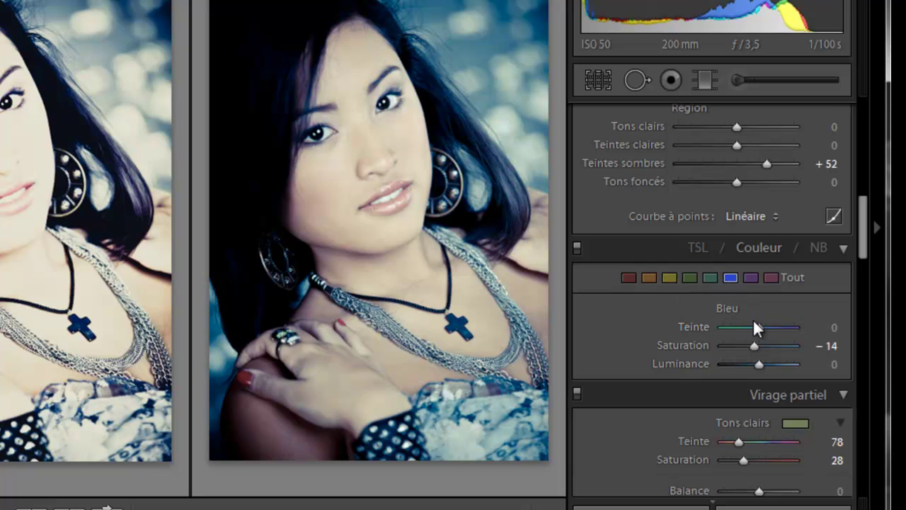
pyautogui.moveTo(758, 325); pyautogui.dragTo(772, 325)
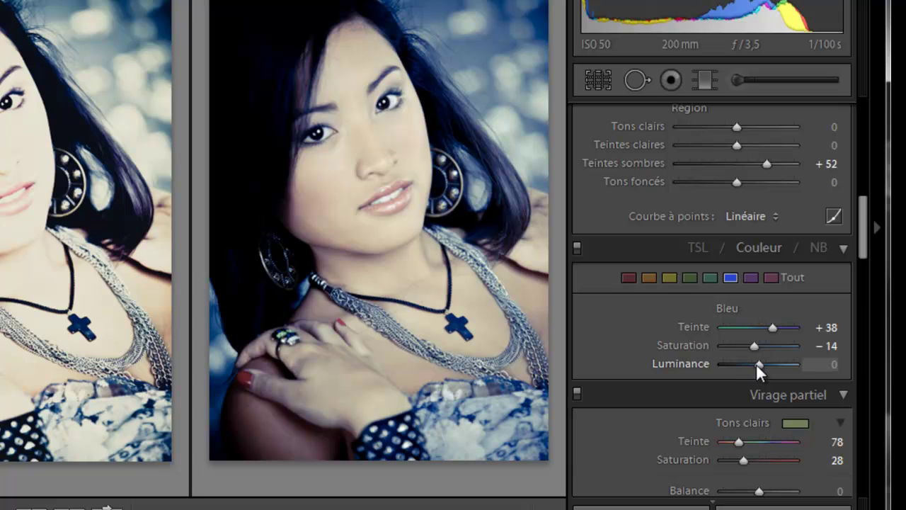
pyautogui.moveTo(756, 364)
pyautogui.mouseDown()
pyautogui.moveTo(736, 364)
pyautogui.moveTo(750, 346)
pyautogui.moveTo(740, 352)
pyautogui.moveTo(770, 354)
pyautogui.mouseUp()
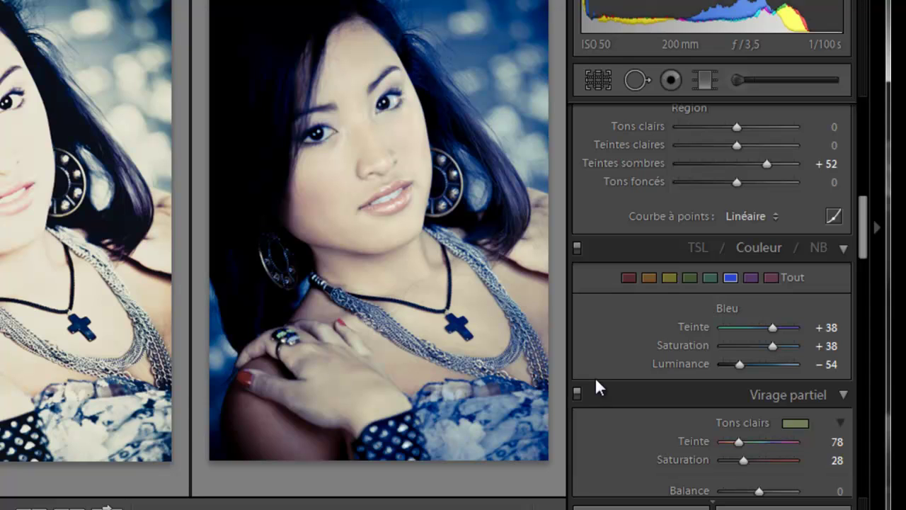
pyautogui.hotkey('ctrl', 'z')
pyautogui.hotkey('ctrl', 'z')
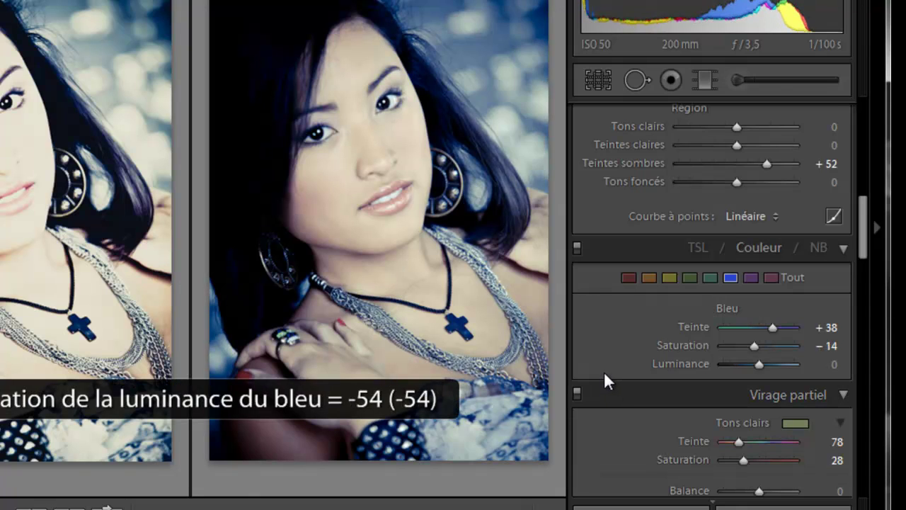
pyautogui.hotkey('ctrl', 'z')
pyautogui.hotkey('ctrl', 'z')
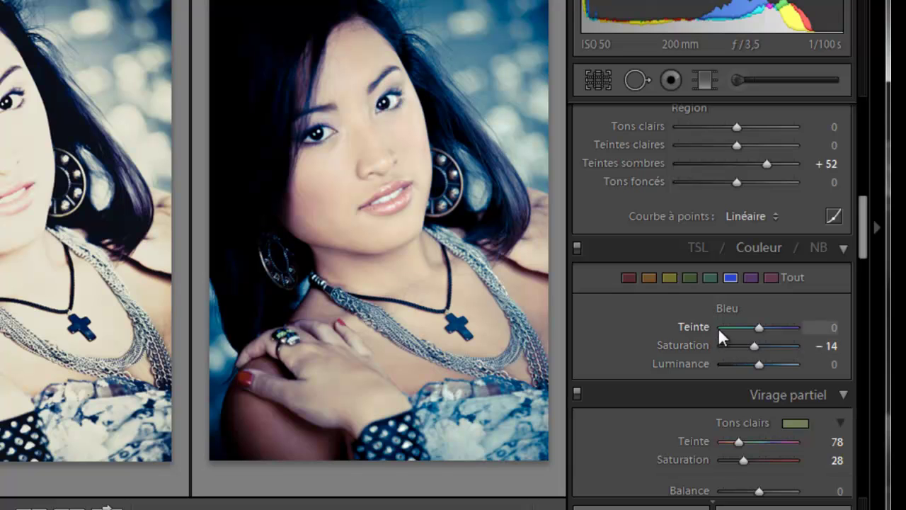
pyautogui.scroll(-3, 717, 442)
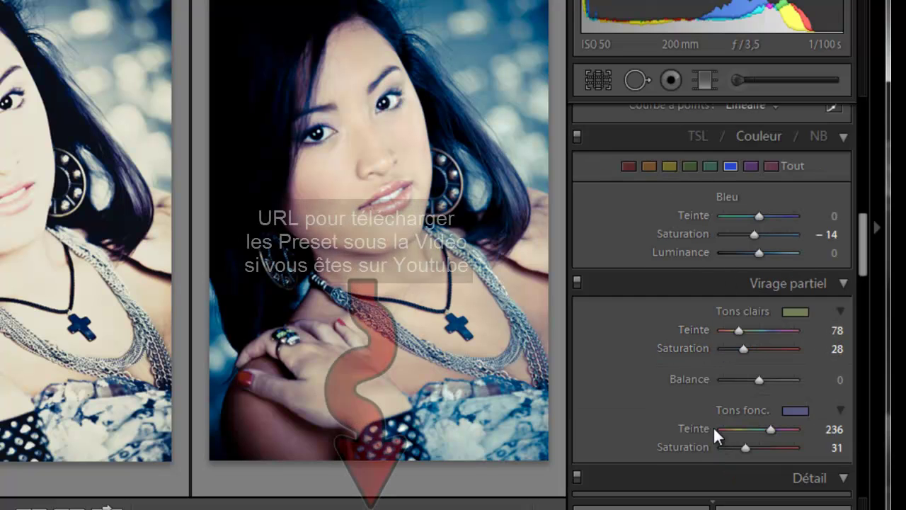
pyautogui.hotkey('ctrl', 'z')
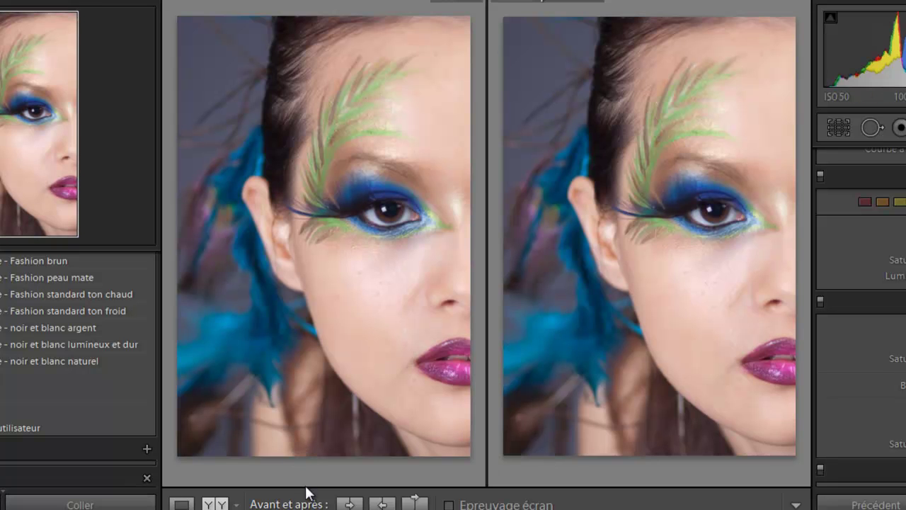
# Try the Fashion standard ton froid and ton chaud presets on the close-up with blue and green eye makeup, undoing each.
pyautogui.click(90, 305)
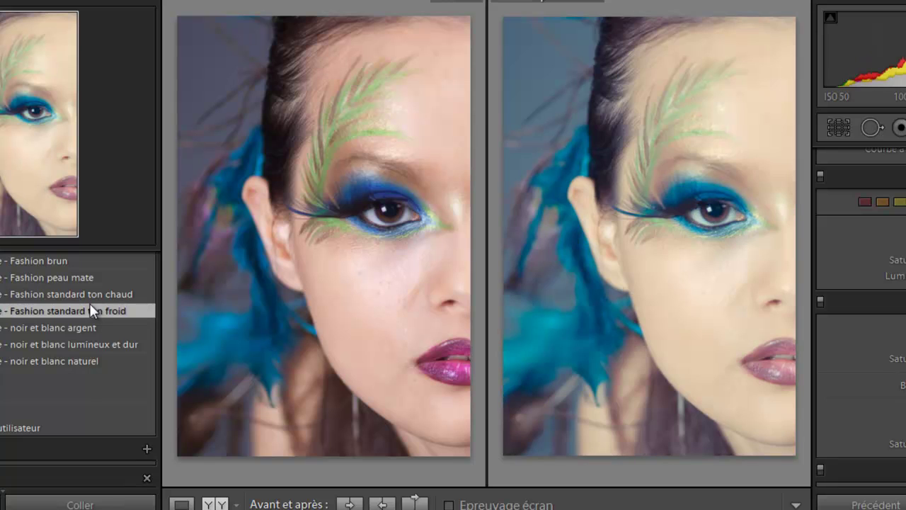
pyautogui.hotkey('ctrl', 'z')
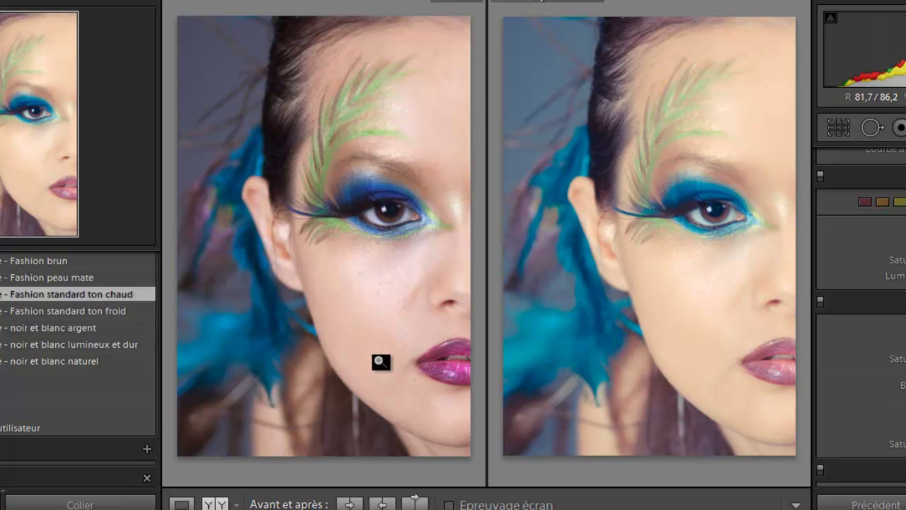
pyautogui.hotkey('ctrl', 'z')
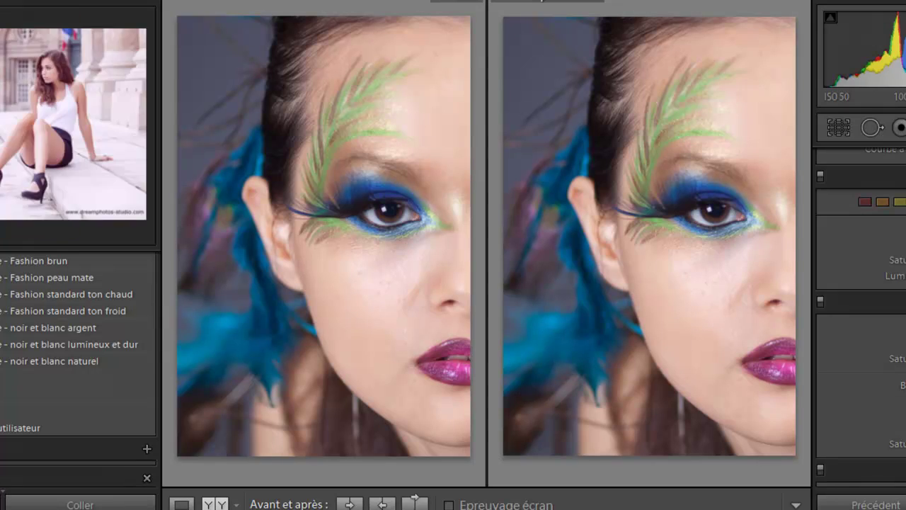
# Try the Fashion standard ton froid and ton chaud presets on the portrait with folded arms over the colorful shape, undoing each.
pyautogui.press('Right')
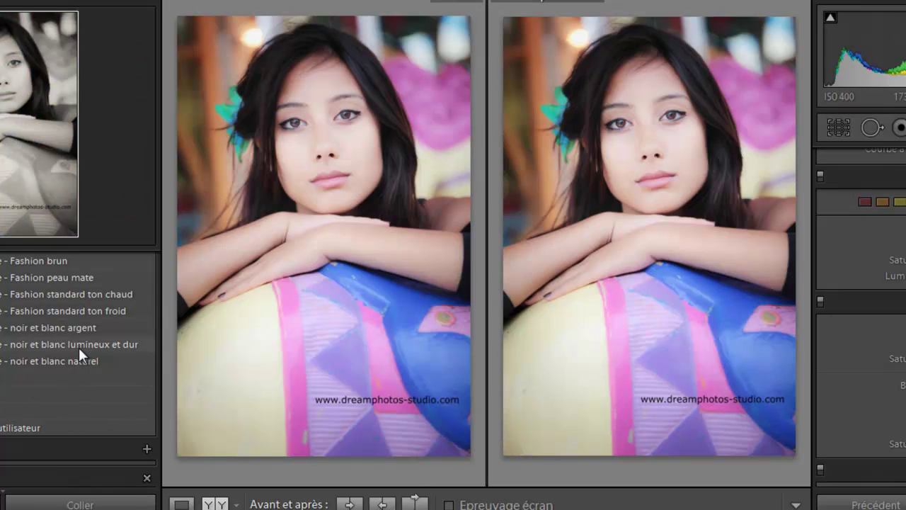
pyautogui.click(80, 310)
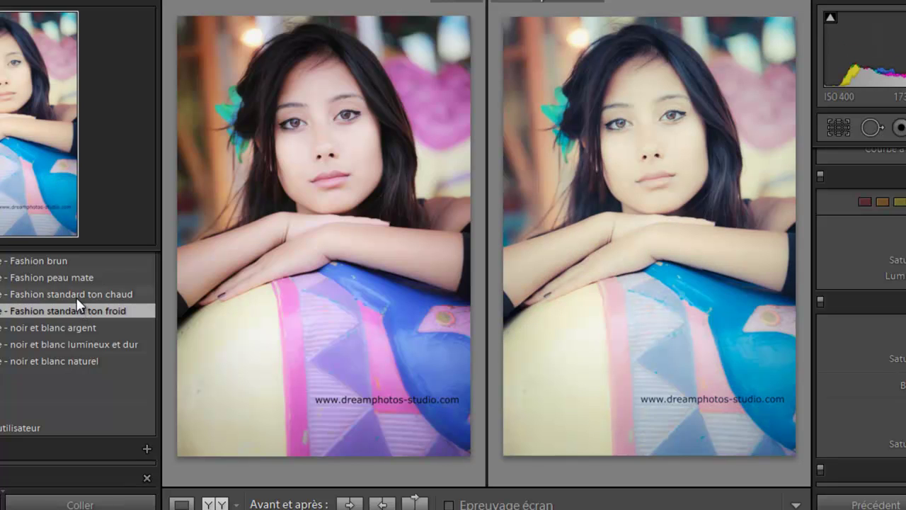
pyautogui.hotkey('ctrl', 'z')
pyautogui.click(75, 293)
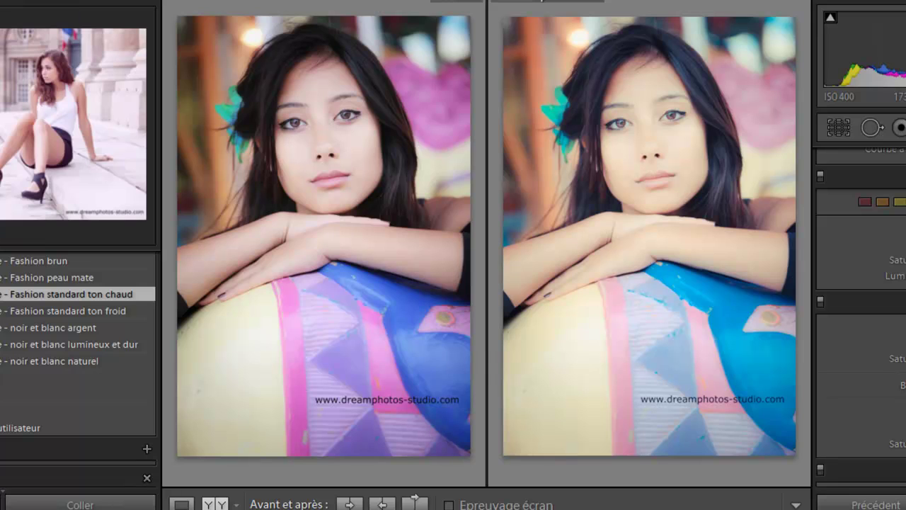
pyautogui.hotkey('ctrl', 'z')
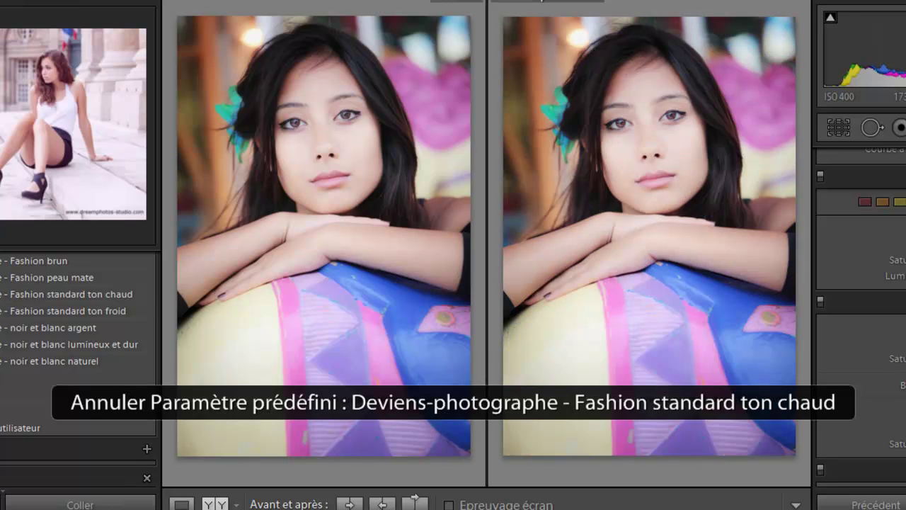
# Apply the Fashion peau mate preset to the photo of the woman seated on the steps and compare it enlarged with the original.
pyautogui.press('Right')
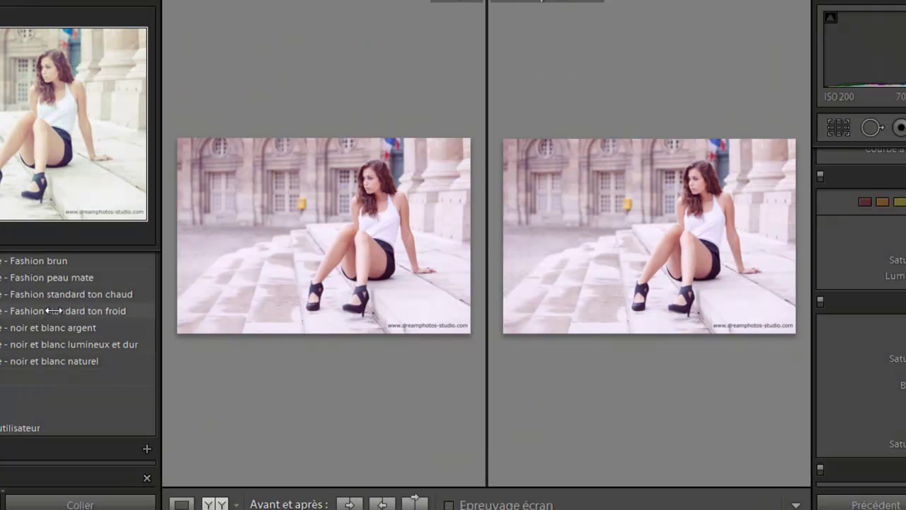
pyautogui.scroll(2, 53, 311)
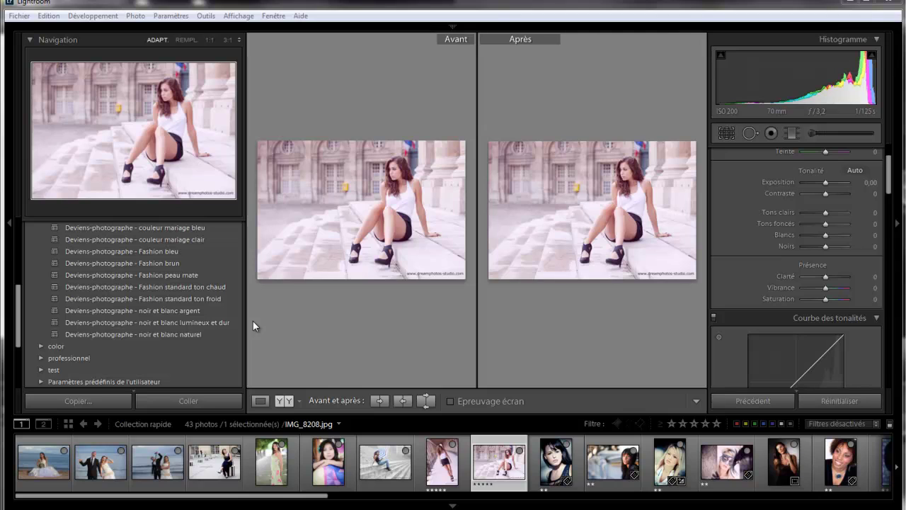
pyautogui.click(161, 273)
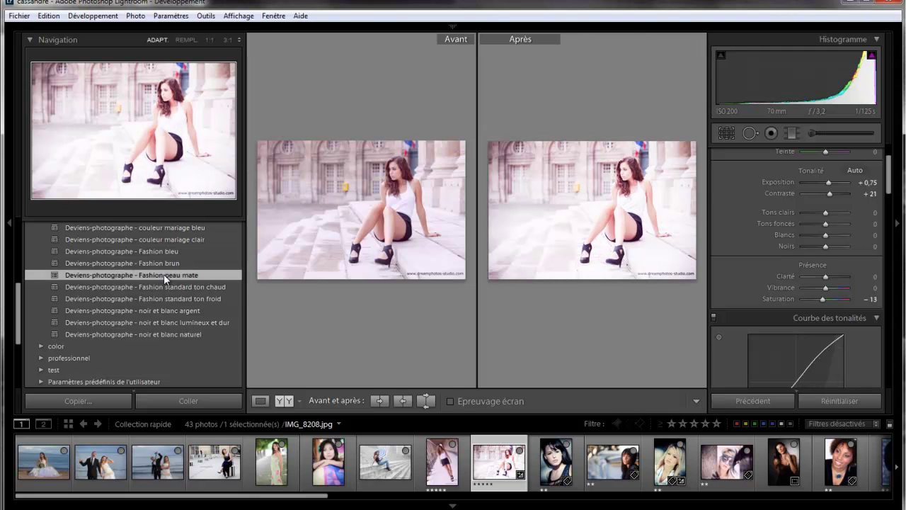
pyautogui.press('Tab')
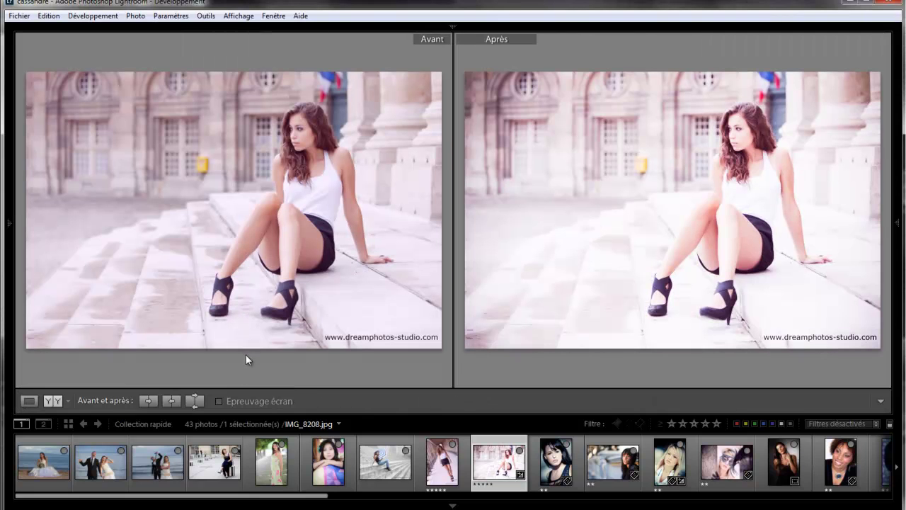
pyautogui.press('Tab')
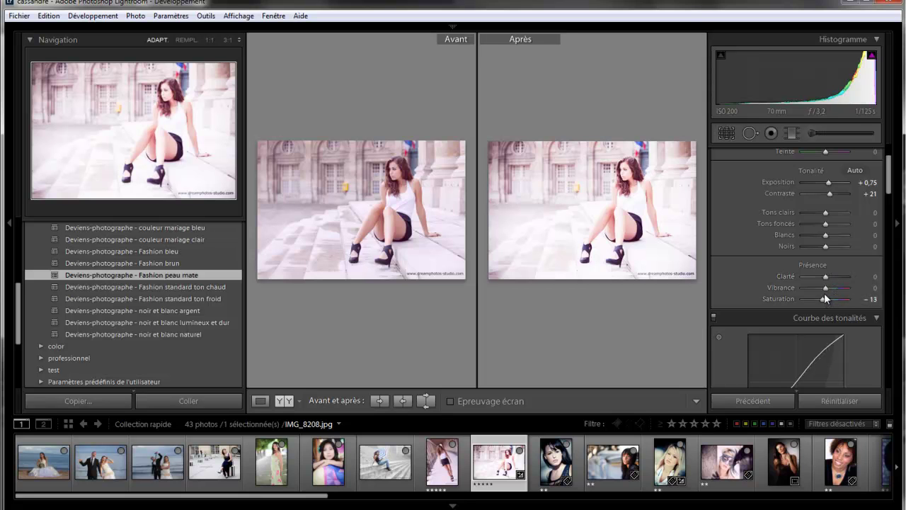
# Set Tons clairs to −47 and Blancs to −63 on the seated woman's photo, and compare it with the original.
pyautogui.moveTo(823, 213); pyautogui.dragTo(813, 214)
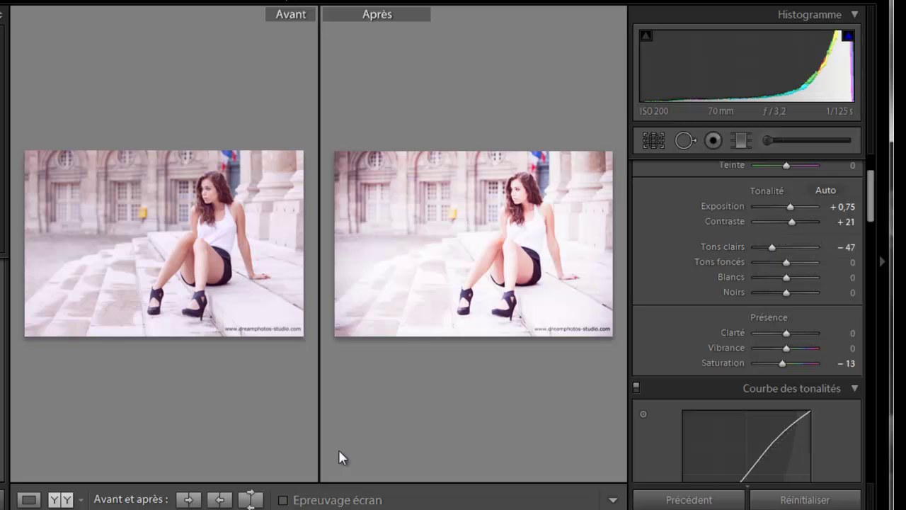
pyautogui.click(29, 499)
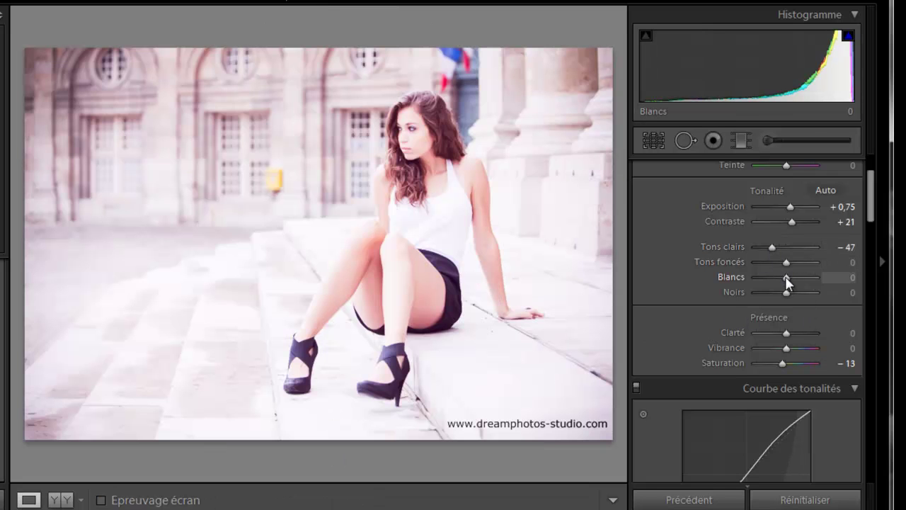
pyautogui.moveTo(785, 277); pyautogui.dragTo(768, 278)
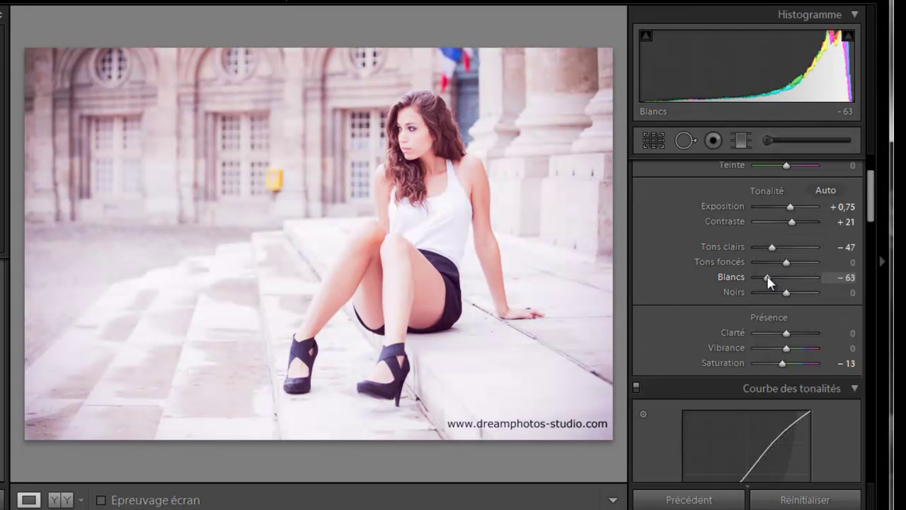
pyautogui.click(53, 500)
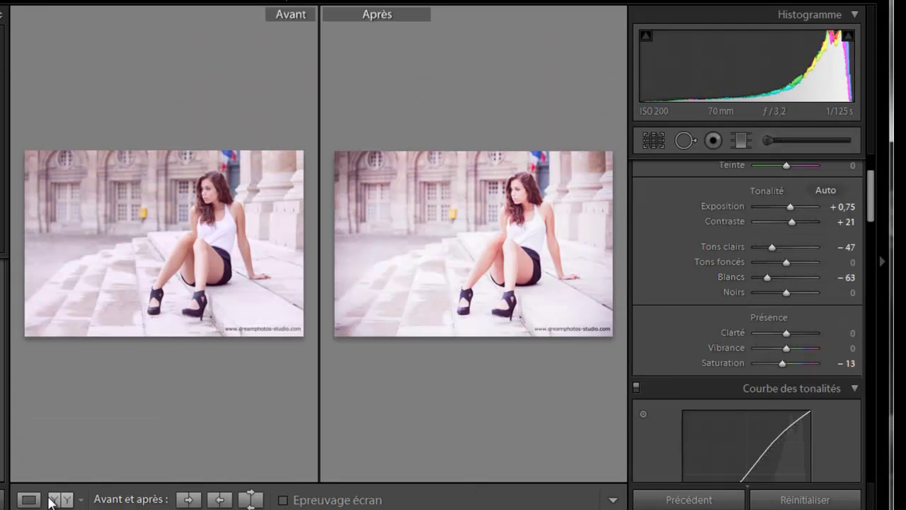
# Compare the edited photo of the woman seated on the steps with its original in the enlarged before/after view.
pyautogui.press('Tab')
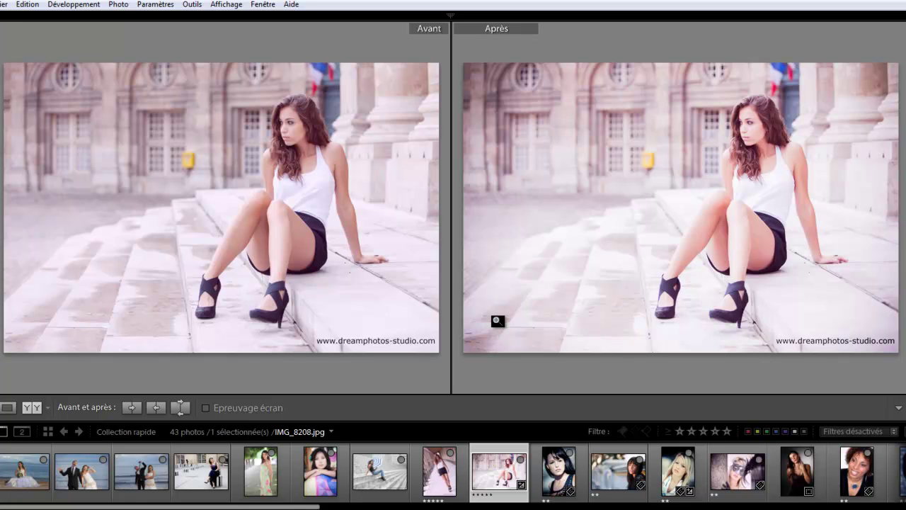
pyautogui.press('Tab')
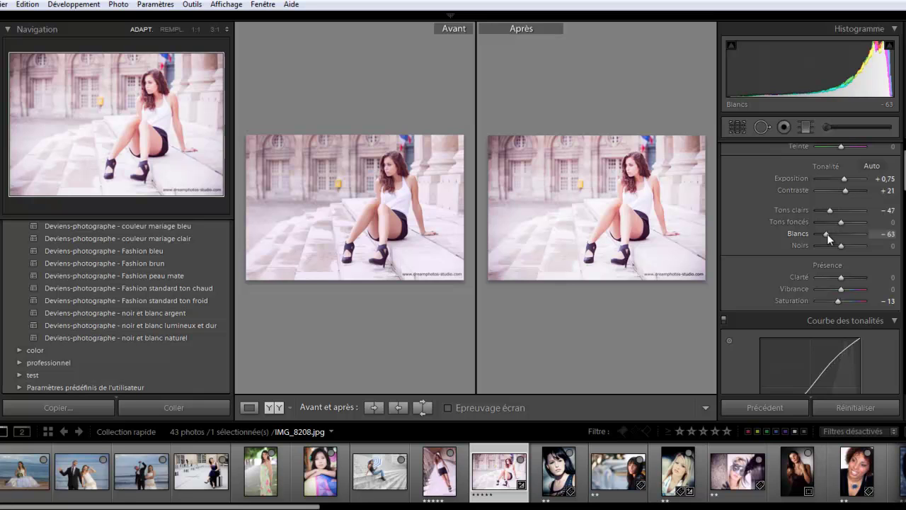
pyautogui.press('Tab')
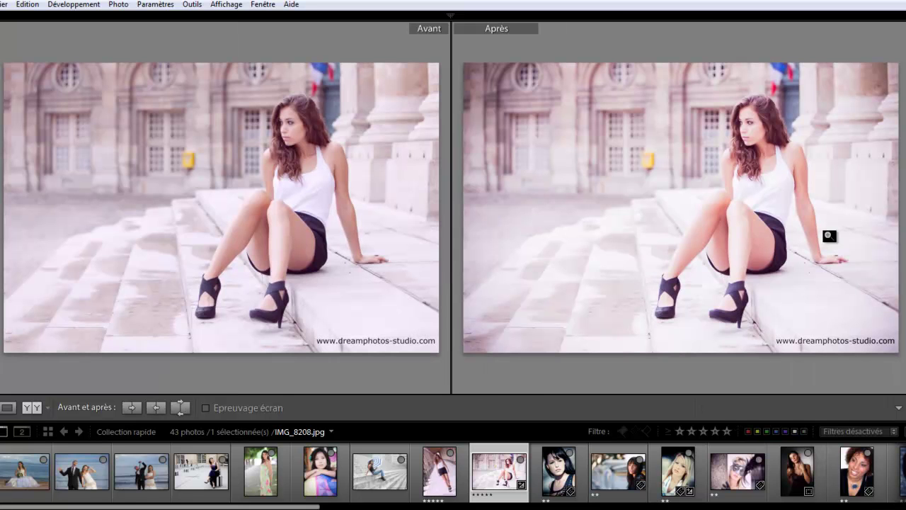
pyautogui.press('Tab')
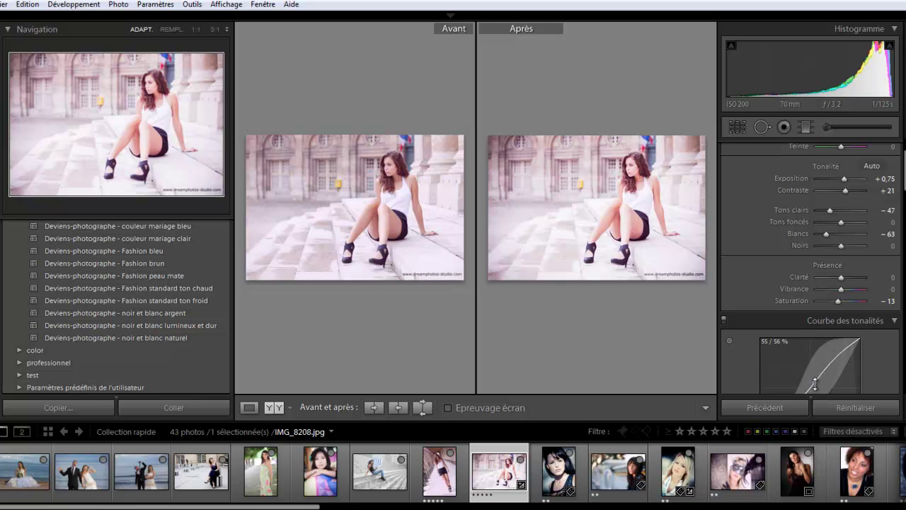
# Try the Fashion peau mate preset on the portrait of the smiling woman with curly hair and undo it.
pyautogui.click(851, 472)
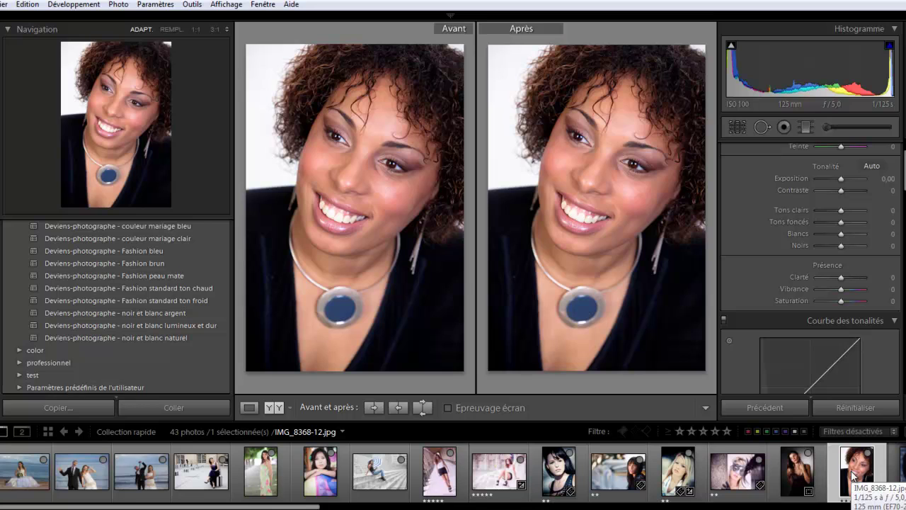
pyautogui.click(180, 273)
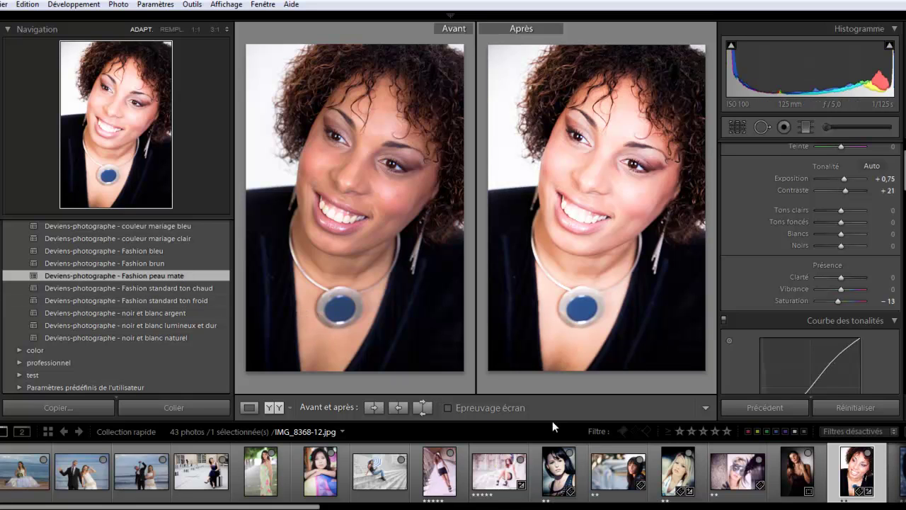
pyautogui.hotkey('ctrl', 'z')
# Try the Fashion peau mate preset on the dark portrait of the woman with closed eyes, compare it enlarged, and undo it.
pyautogui.click(797, 471)
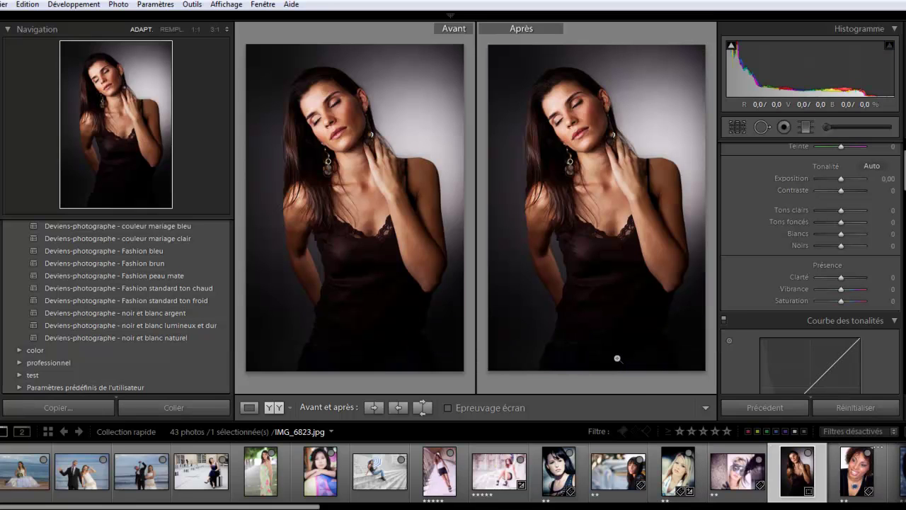
pyautogui.click(189, 274)
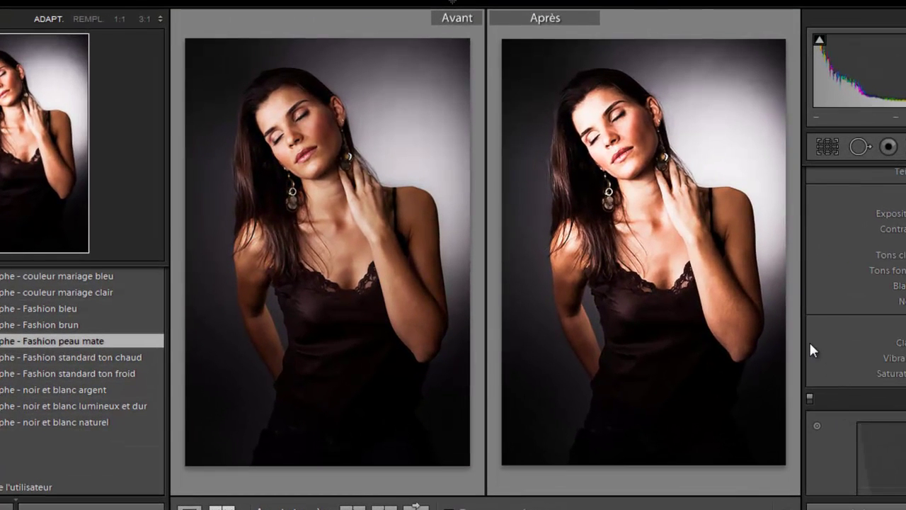
pyautogui.press('Tab')
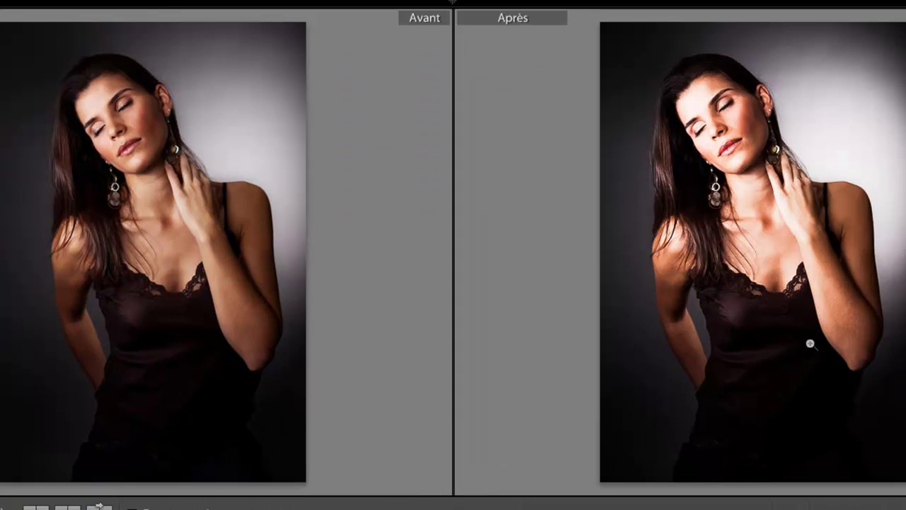
pyautogui.press('Tab')
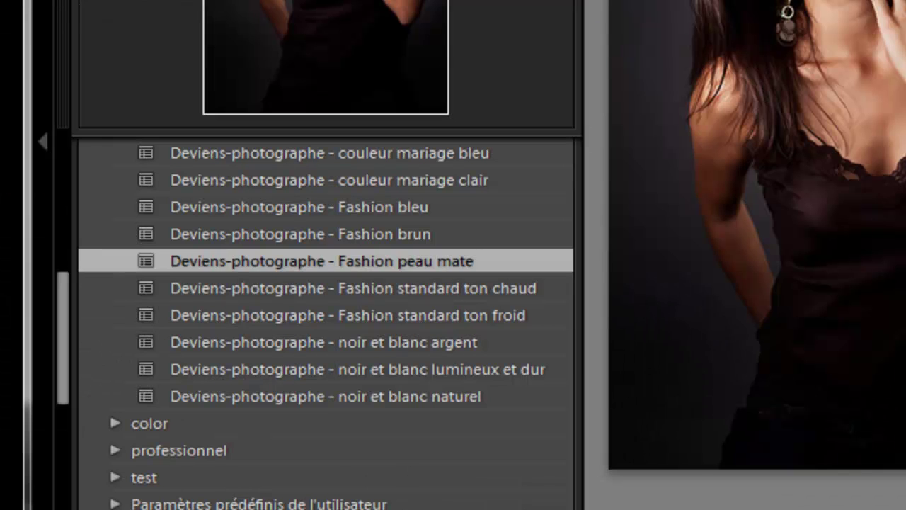
pyautogui.hotkey('ctrl', 'z')
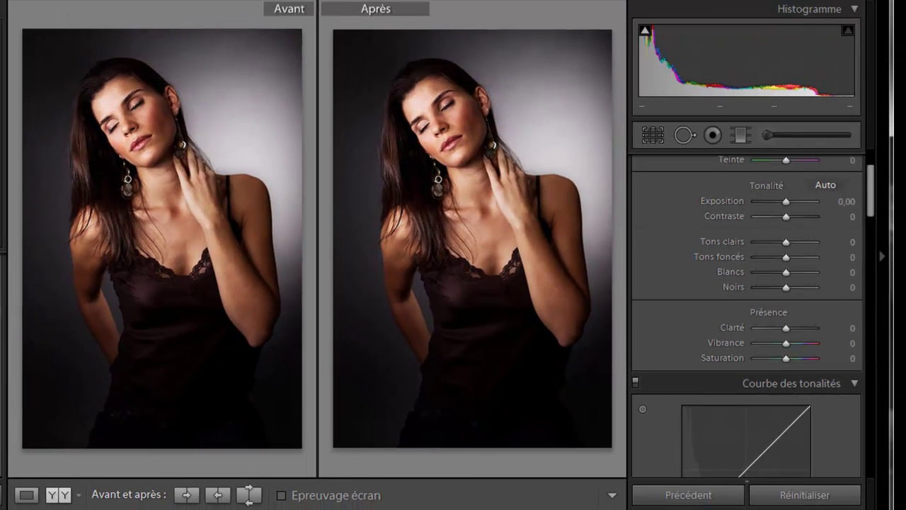
# Apply the Fashion brun preset to the dark portrait, reset Clarté to 0, and compare it enlarged with the original.
pyautogui.click(2, 309)
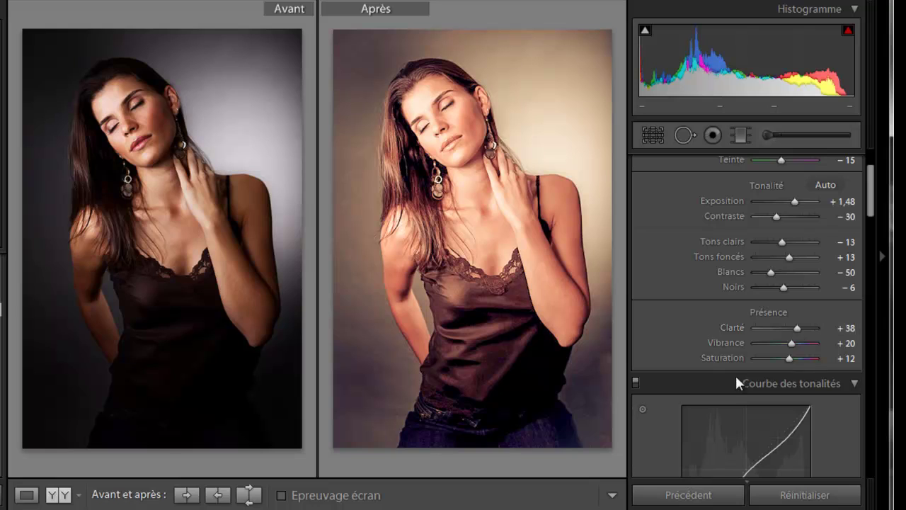
pyautogui.click(33, 496)
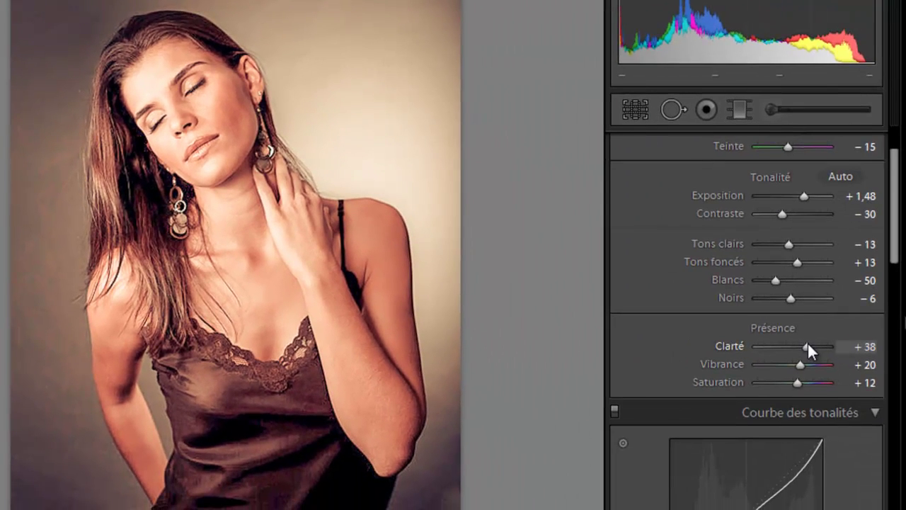
pyautogui.doubleClick(807, 343)
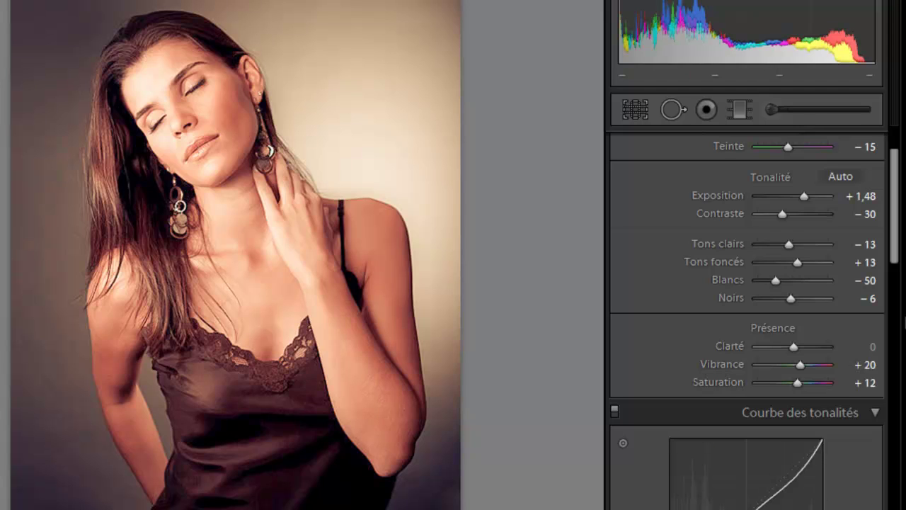
pyautogui.press('y')
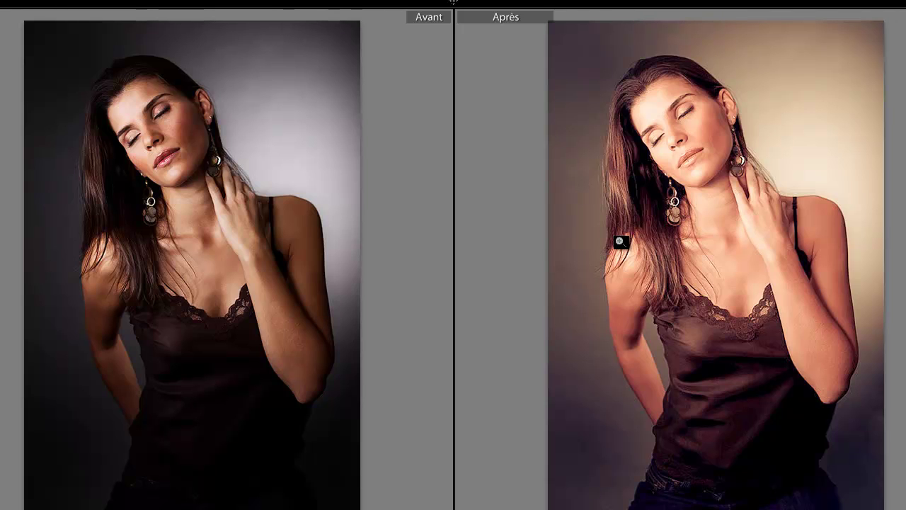
pyautogui.press('Tab')
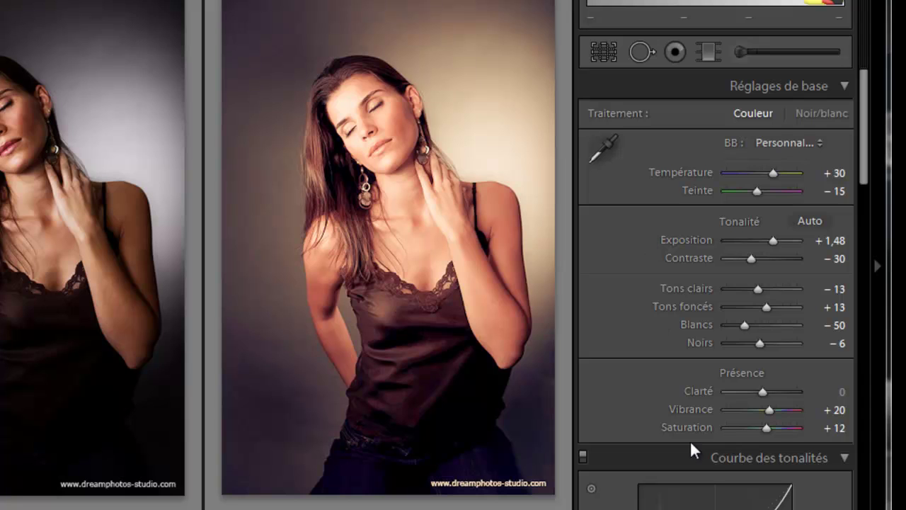
# Examine the preset's red color, split toning and tone curve settings, and undo the Clarté change and the Fashion brun preset.
pyautogui.click(702, 459)
pyautogui.scroll(-5, 701, 458)
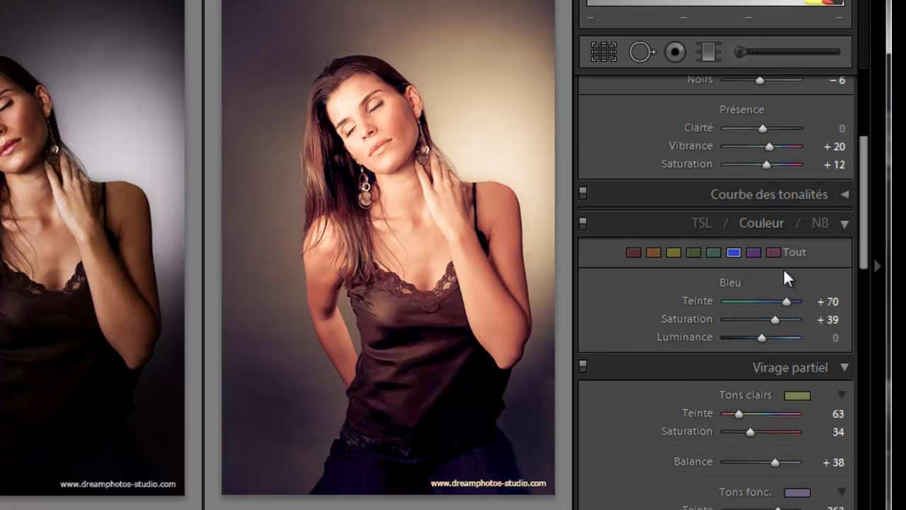
pyautogui.click(633, 252)
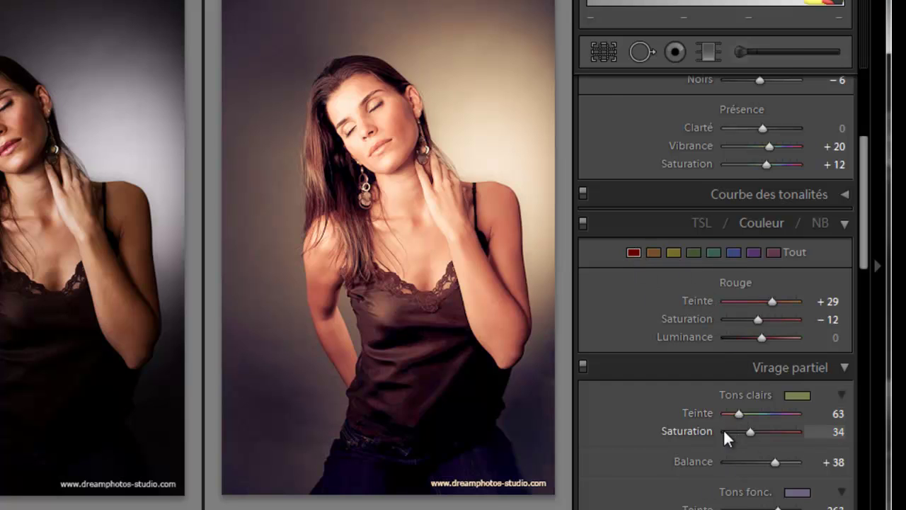
pyautogui.scroll(-2, 723, 430)
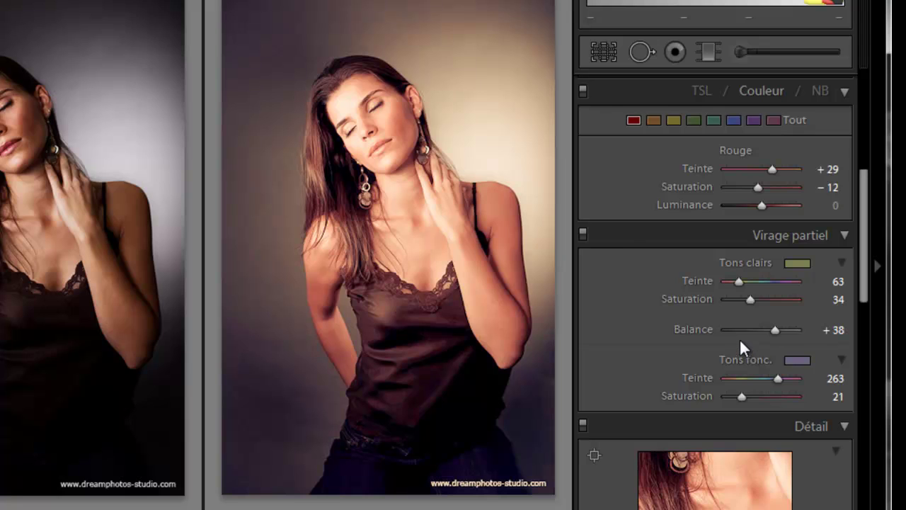
pyautogui.scroll(2, 741, 346)
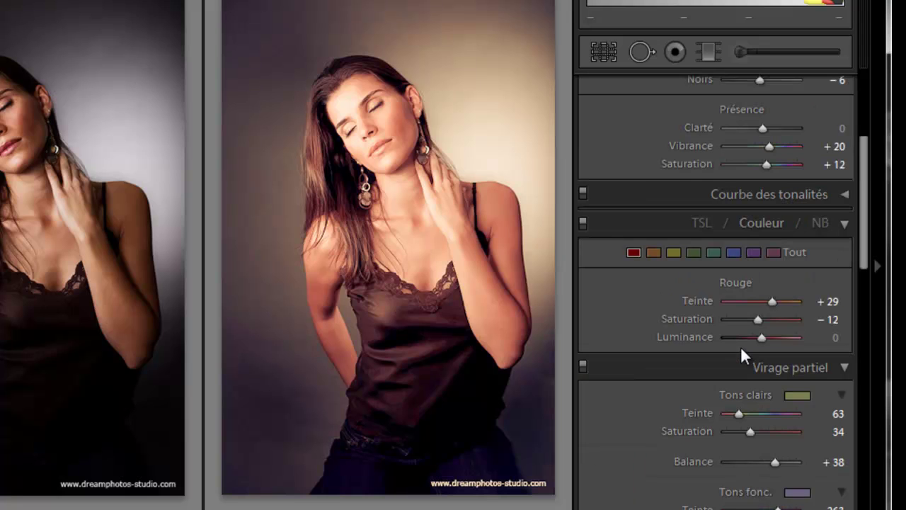
pyautogui.click(744, 195)
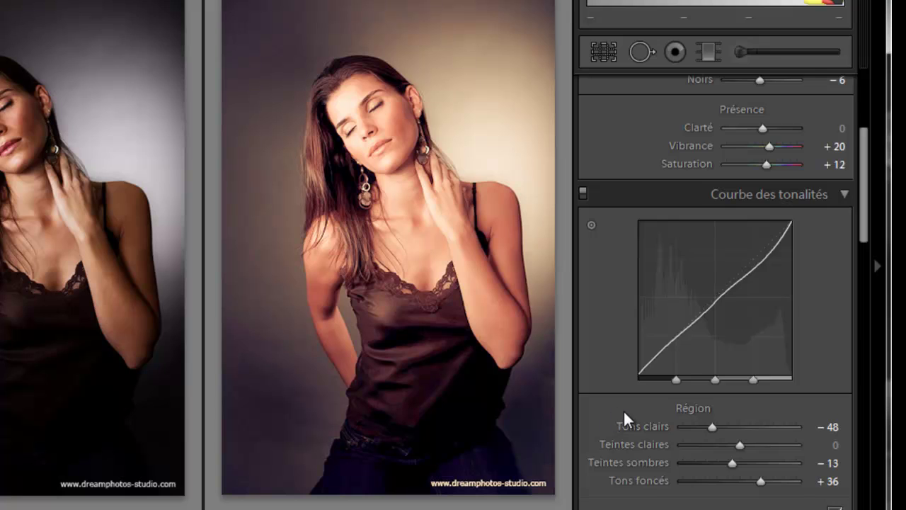
pyautogui.scroll(4, 625, 412)
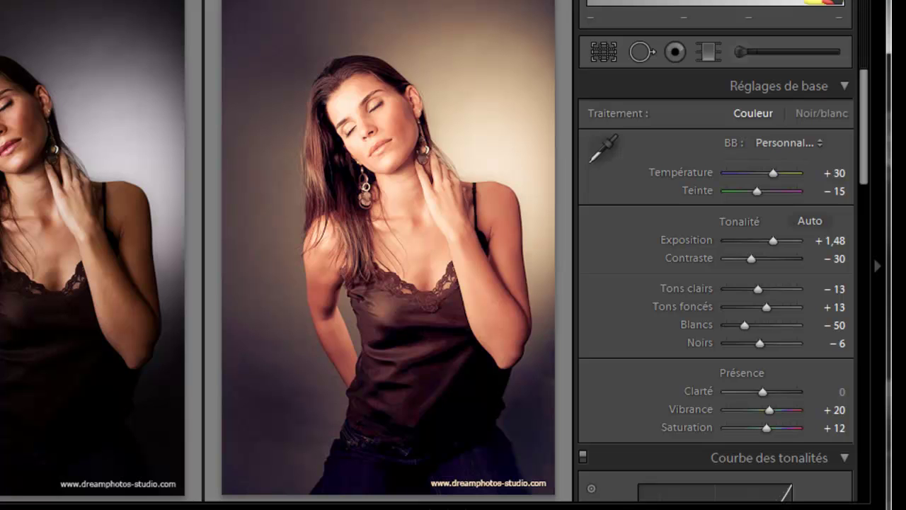
pyautogui.hotkey('ctrl', 'z')
pyautogui.hotkey('ctrl', 'z')
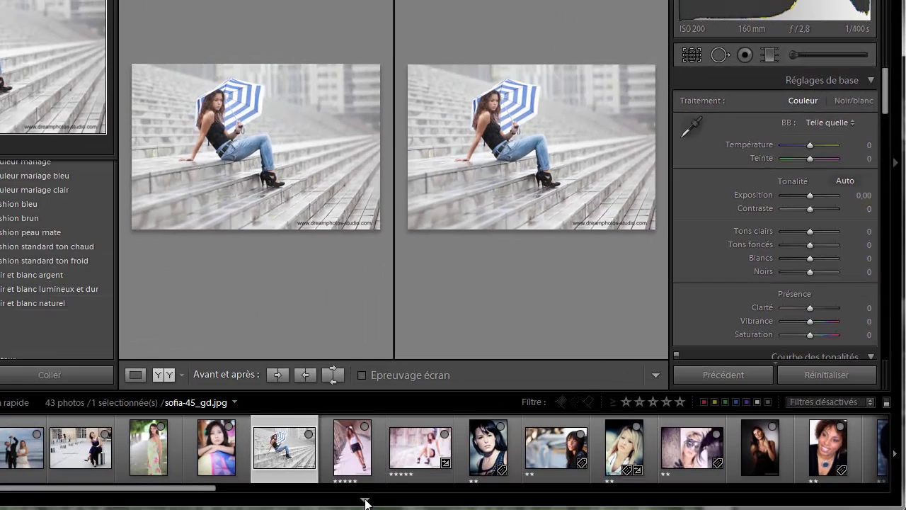
# Try the Fashion brun preset with Clarté at 0 on the curly-haired woman's portrait, and undo both changes.
pyautogui.click(799, 446)
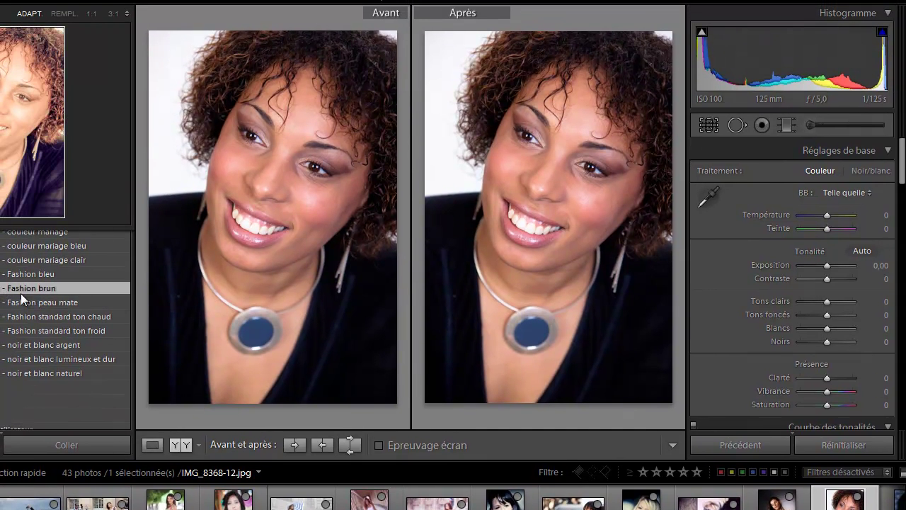
pyautogui.click(25, 292)
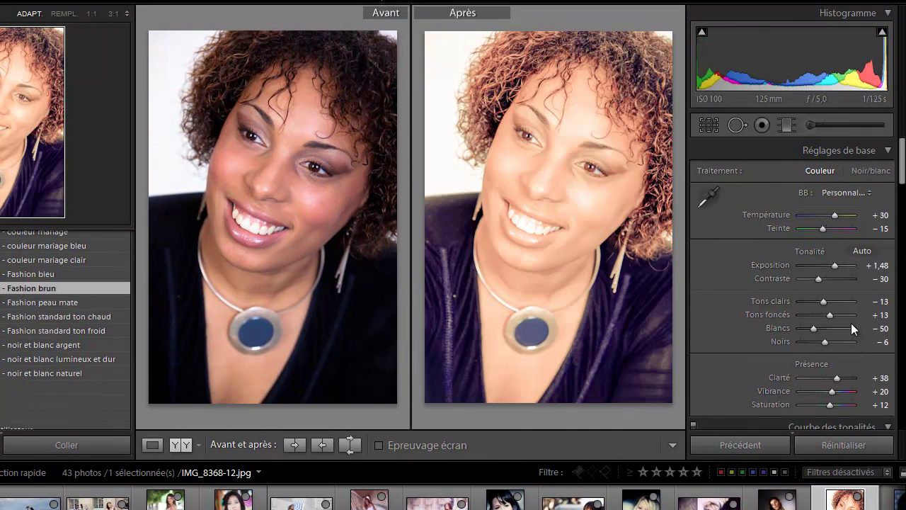
pyautogui.doubleClick(837, 379)
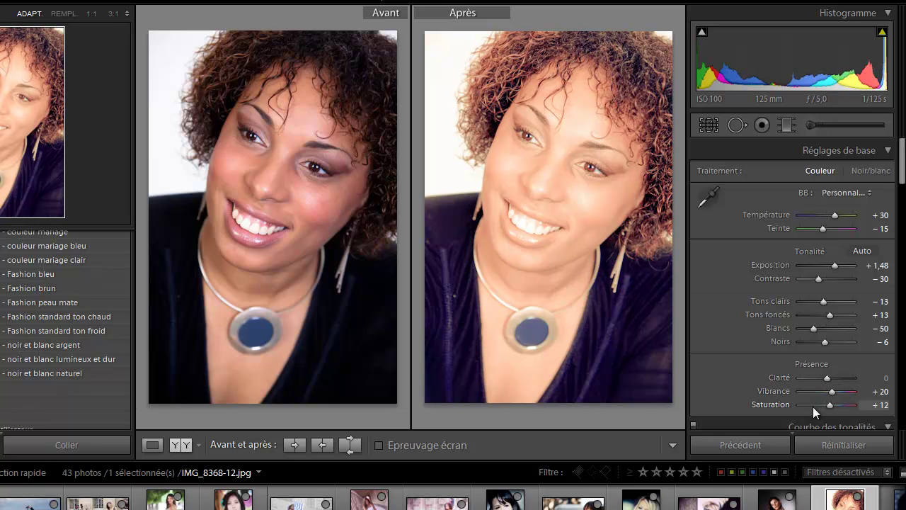
pyautogui.hotkey('ctrl', 'z')
pyautogui.hotkey('ctrl', 'z')
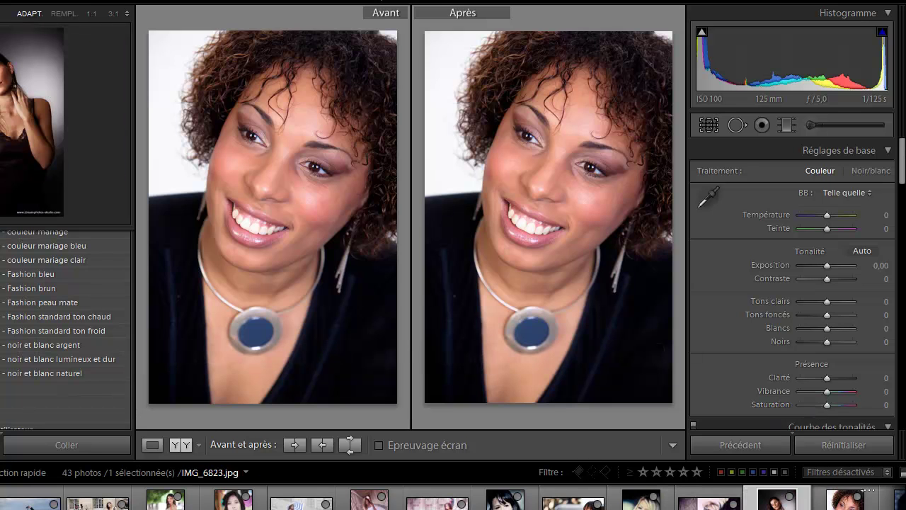
# Apply the Fashion bleu preset to the dark portrait of the woman with closed eyes and compare it enlarged with the original.
pyautogui.click(777, 499)
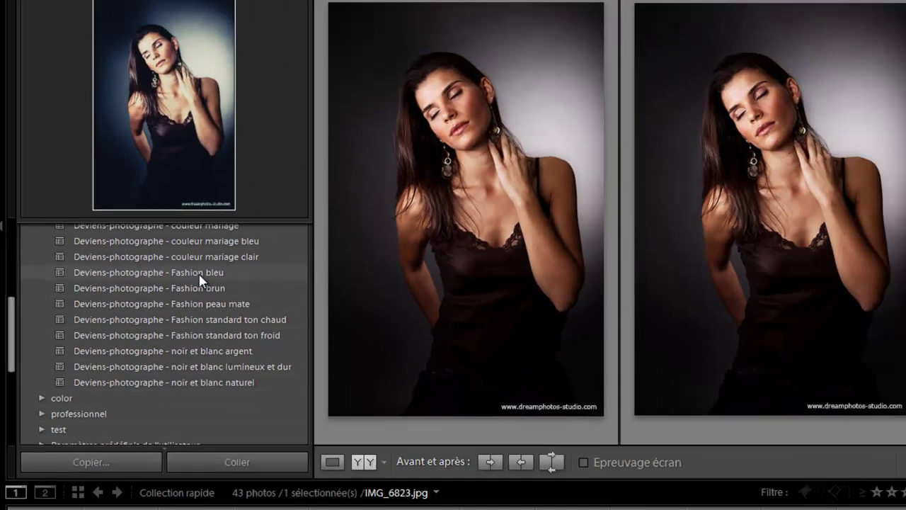
pyautogui.click(446, 195)
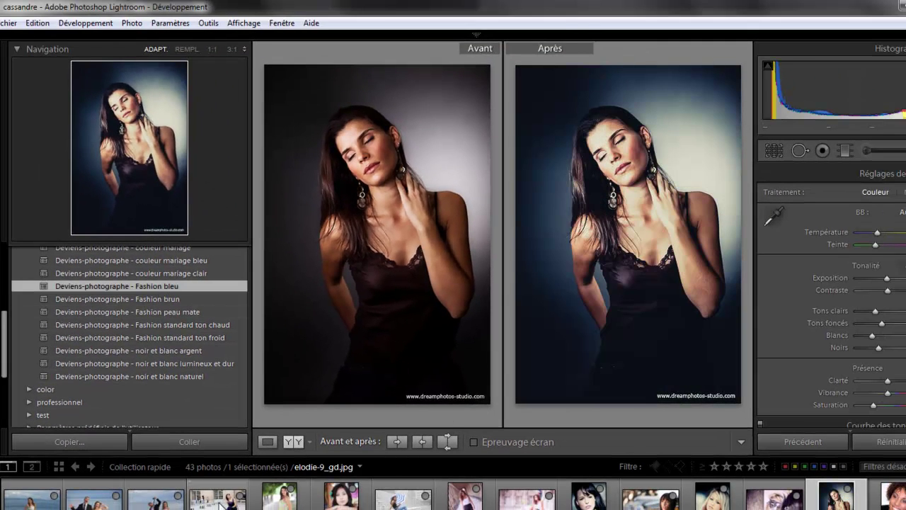
pyautogui.press('Tab')
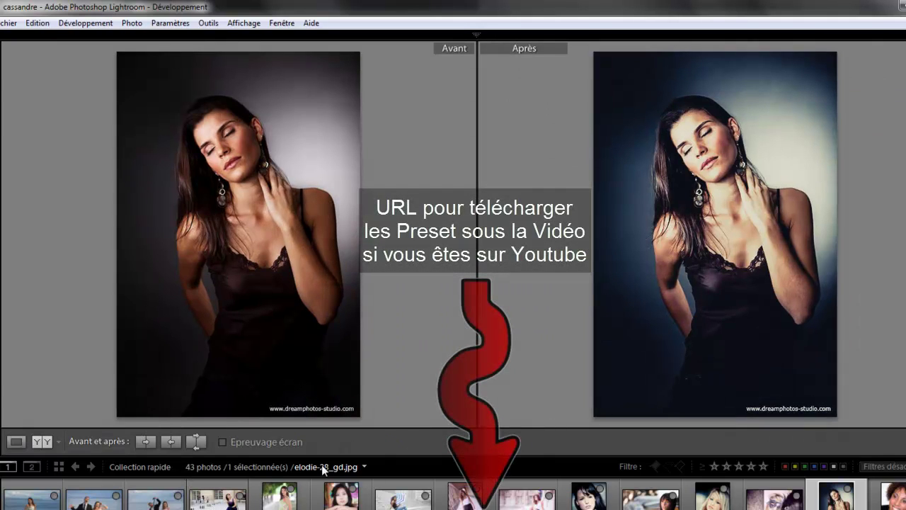
pyautogui.hotkey('shift', 'Tab')
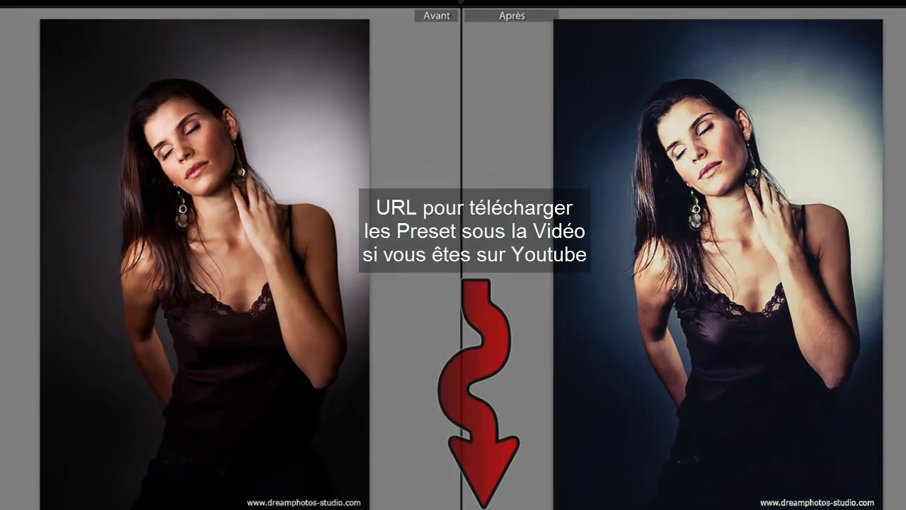
pyautogui.press('Tab')
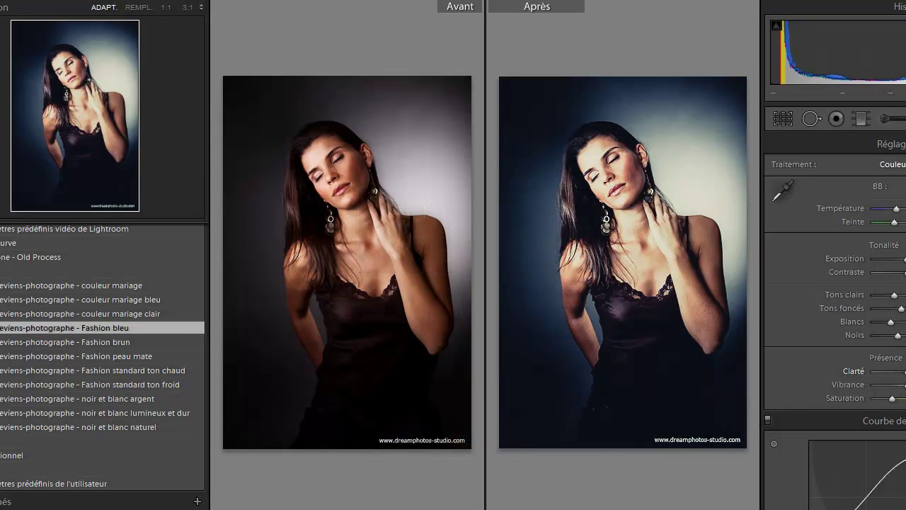
# Try setting Clarté to 0 on the Fashion bleu portrait, compare it enlarged with the original, and undo the change.
pyautogui.moveTo(853, 371); pyautogui.dragTo(838, 371)
pyautogui.press('Tab')
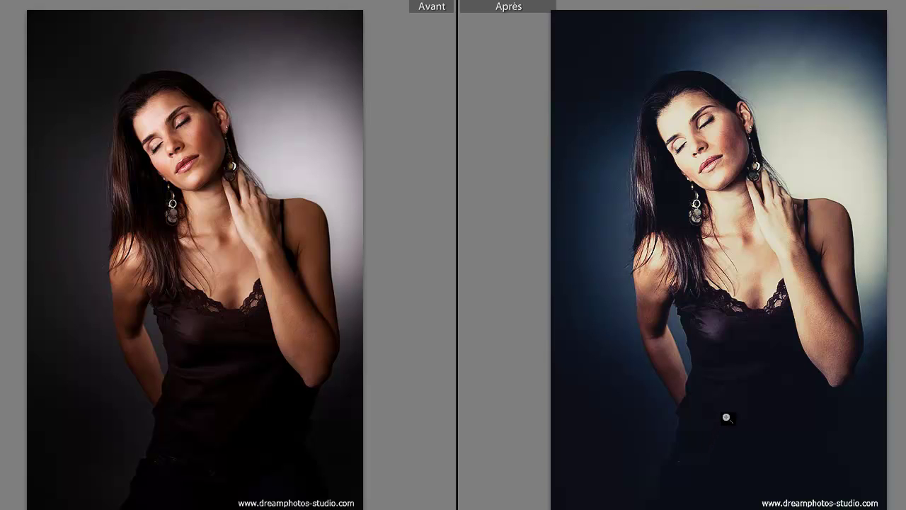
pyautogui.press('Tab')
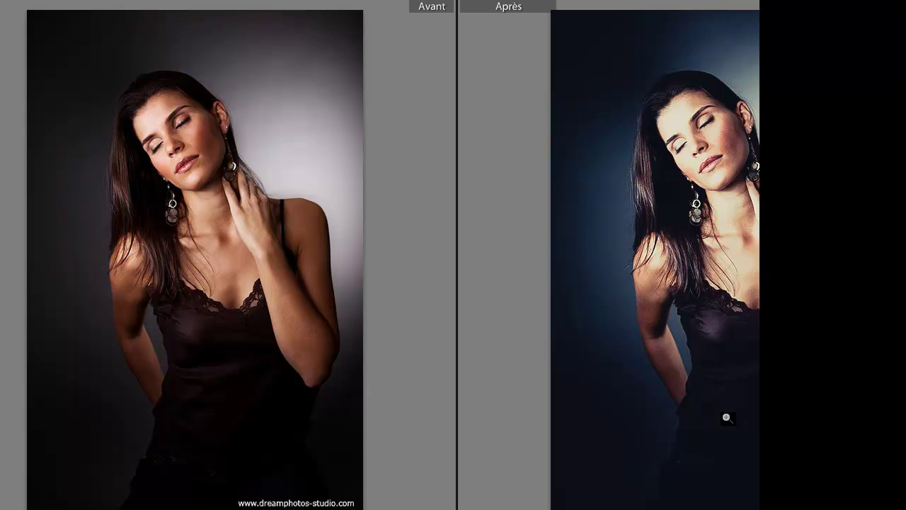
pyautogui.hotkey('ctrl', 'z')
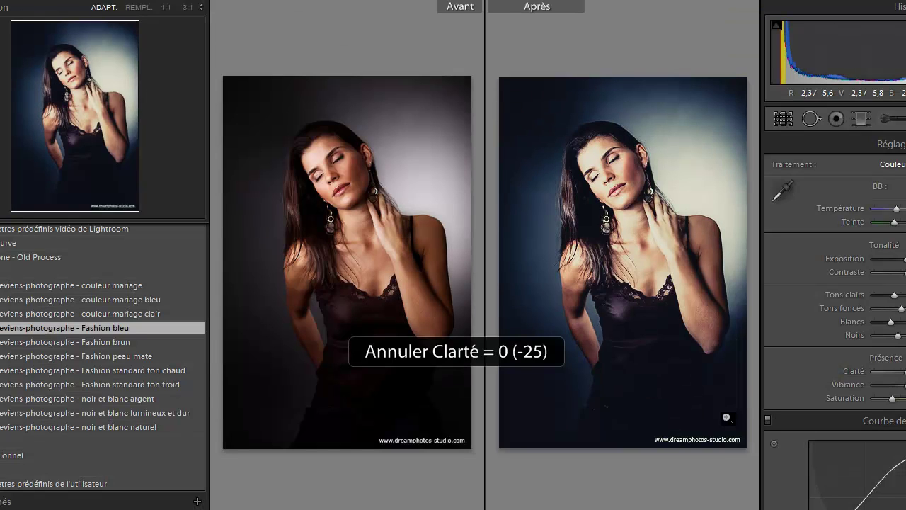
# Undo the Fashion bleu preset on the dark portrait and apply it to the a18.jpg portrait of the black-haired woman instead.
pyautogui.hotkey('ctrl', 'z')
pyautogui.press('F6')
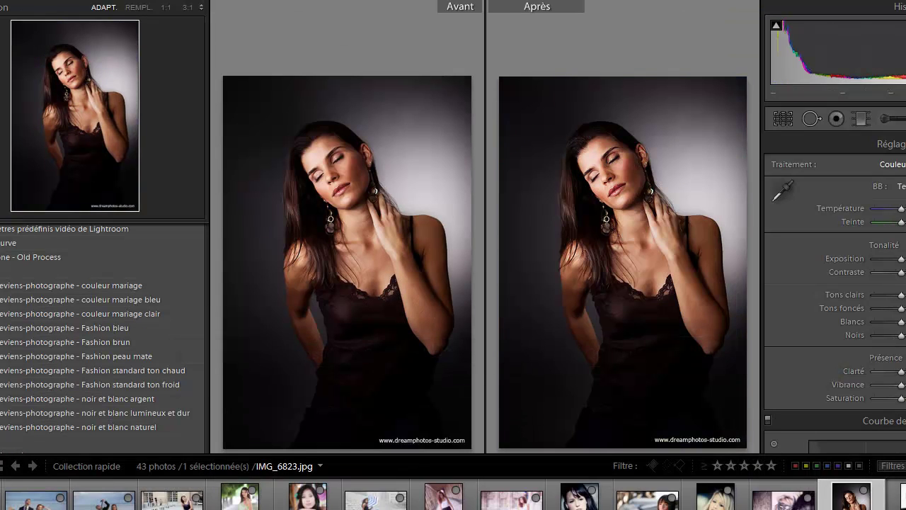
pyautogui.press('t')
pyautogui.click(579, 496)
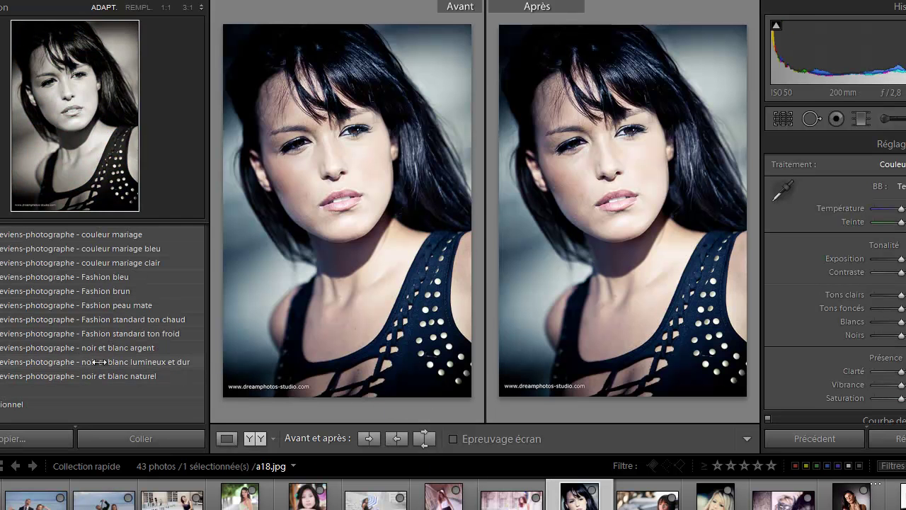
pyautogui.click(88, 277)
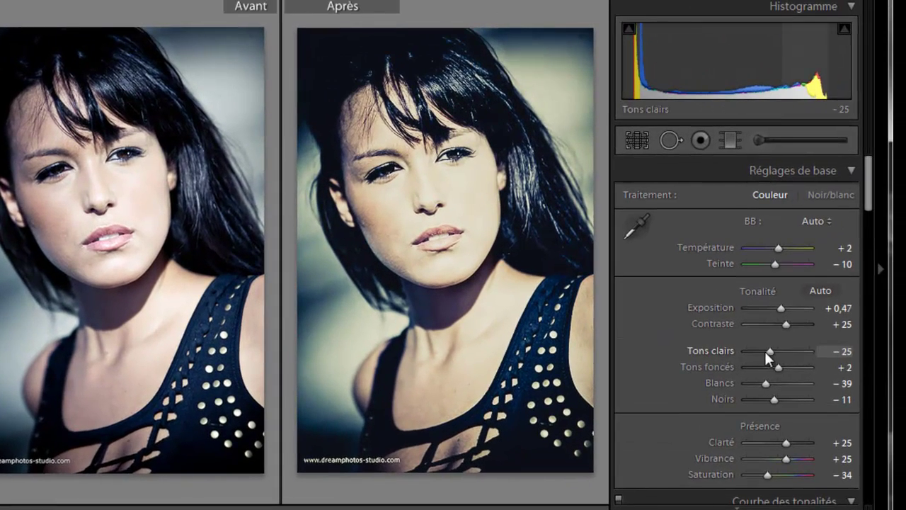
# Try Blancs at −73 and Tons clairs at −60 on the portrait, and undo all its adjustments including the preset.
pyautogui.moveTo(766, 384); pyautogui.dragTo(755, 384)
pyautogui.moveTo(772, 350); pyautogui.dragTo(757, 355)
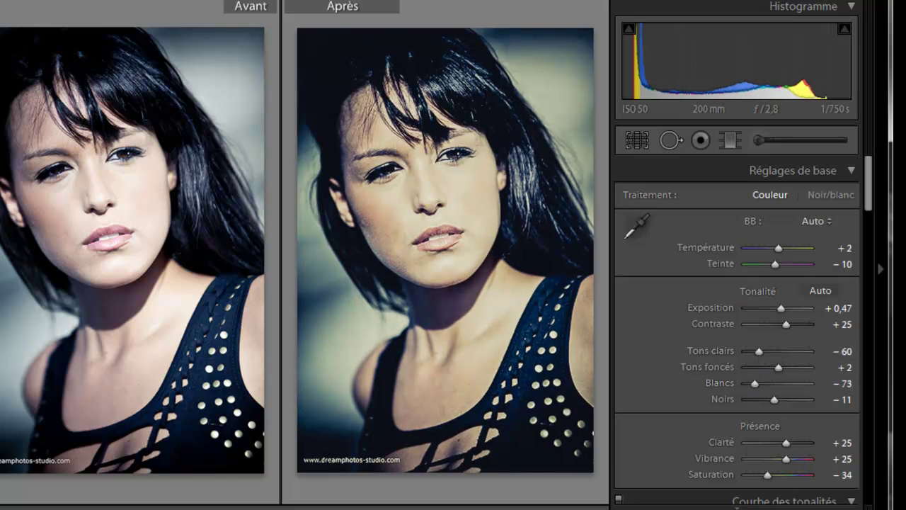
pyautogui.hotkey('ctrl', 'z')
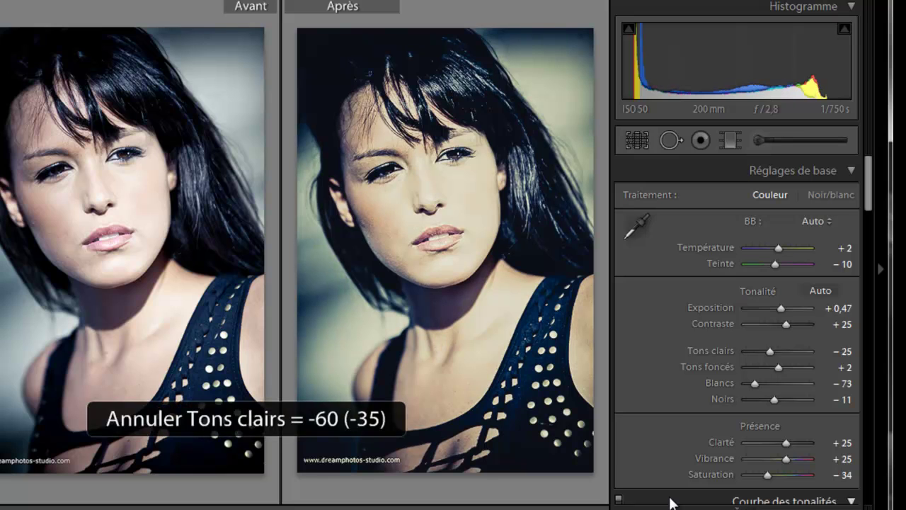
pyautogui.hotkey('ctrl', 'z')
pyautogui.hotkey('ctrl', 'z')
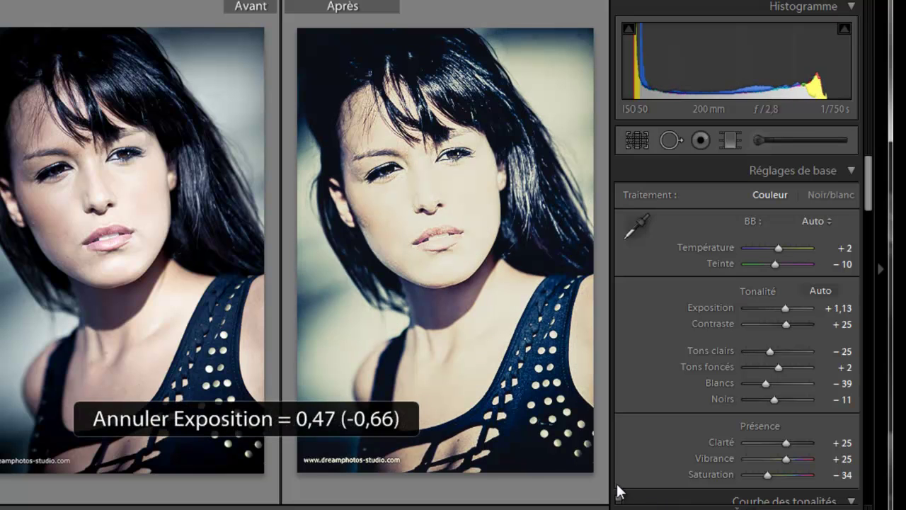
pyautogui.hotkey('ctrl', 'z')
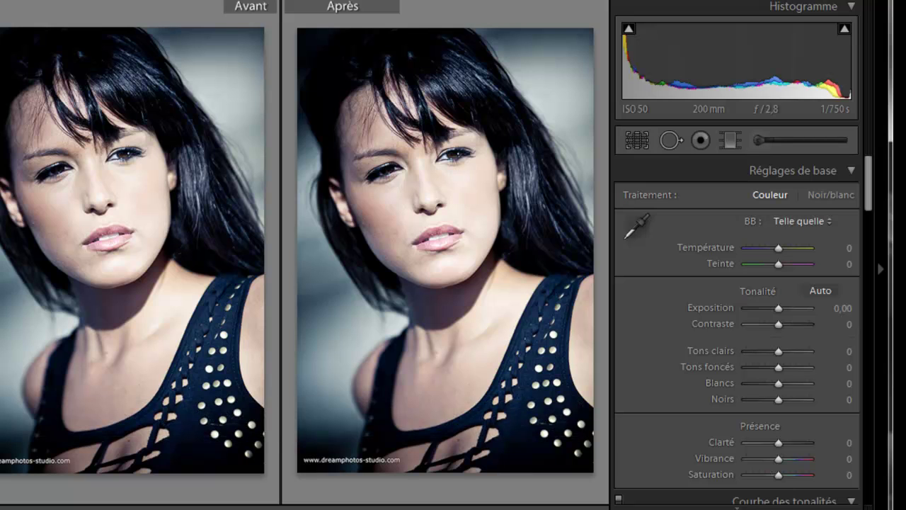
# Apply a blue-toned preset to the portrait with the cross necklace in single view, and set Exposition to +0,47 and Tons clairs to −25.
pyautogui.press('Right')
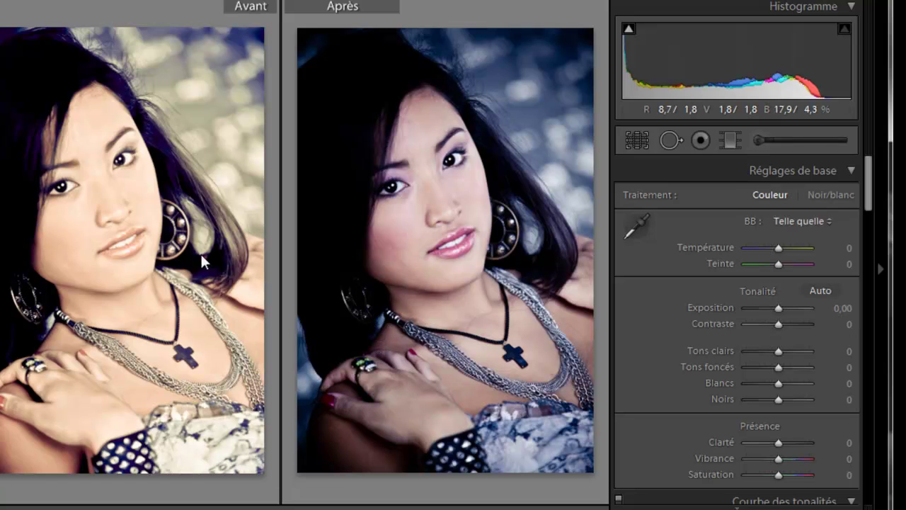
pyautogui.press('y')
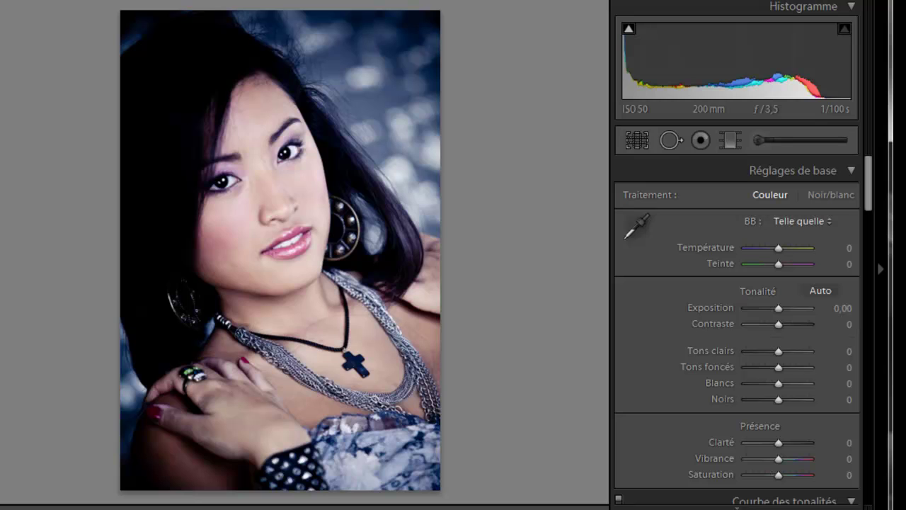
pyautogui.hotkey('ctrl', 'shift', 'v')
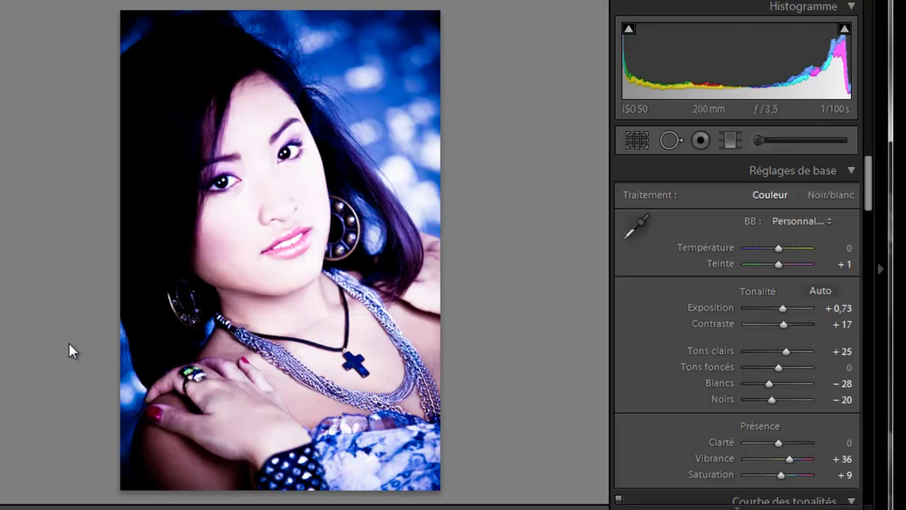
pyautogui.moveTo(779, 308); pyautogui.dragTo(765, 355)
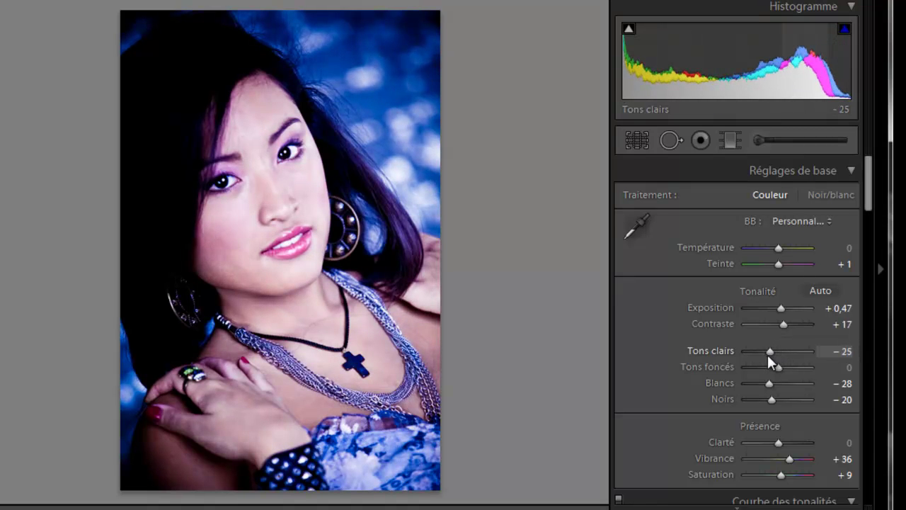
# Set the blue color's Teinte to +16 and Luminance to +14, and the red color's Teinte to +11.
pyautogui.scroll(-10, 761, 343)
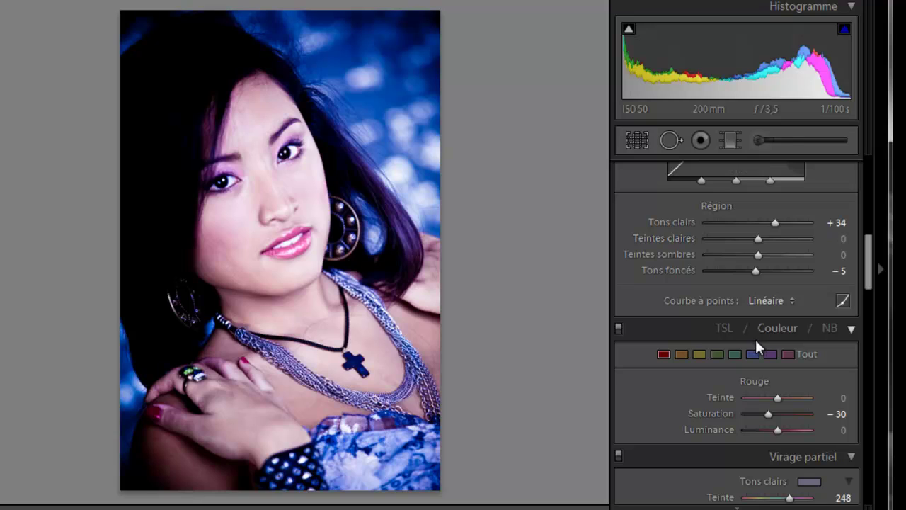
pyautogui.click(753, 353)
pyautogui.scroll(-3, 763, 410)
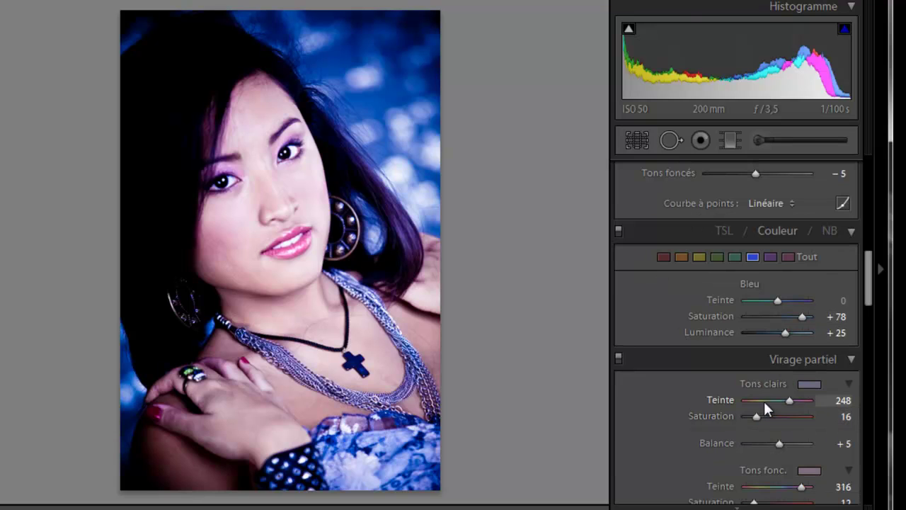
pyautogui.moveTo(778, 299); pyautogui.dragTo(784, 300)
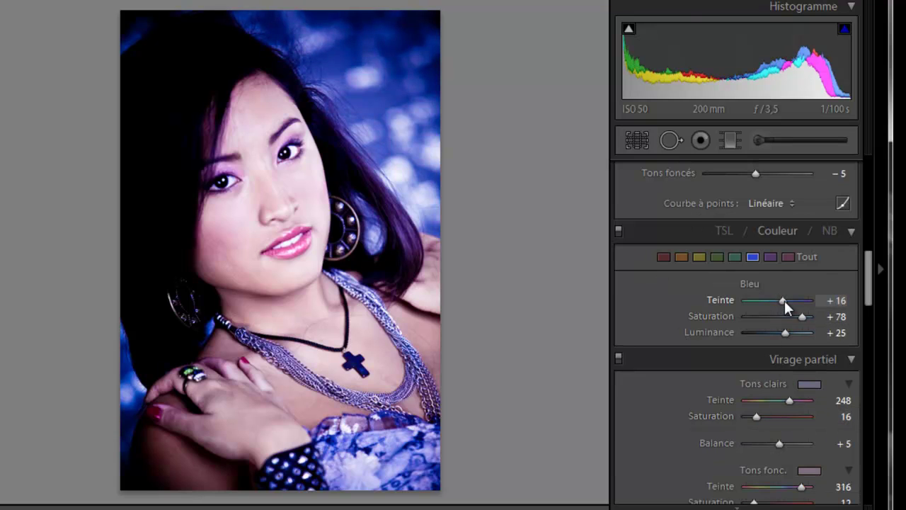
pyautogui.moveTo(782, 332); pyautogui.dragTo(780, 330)
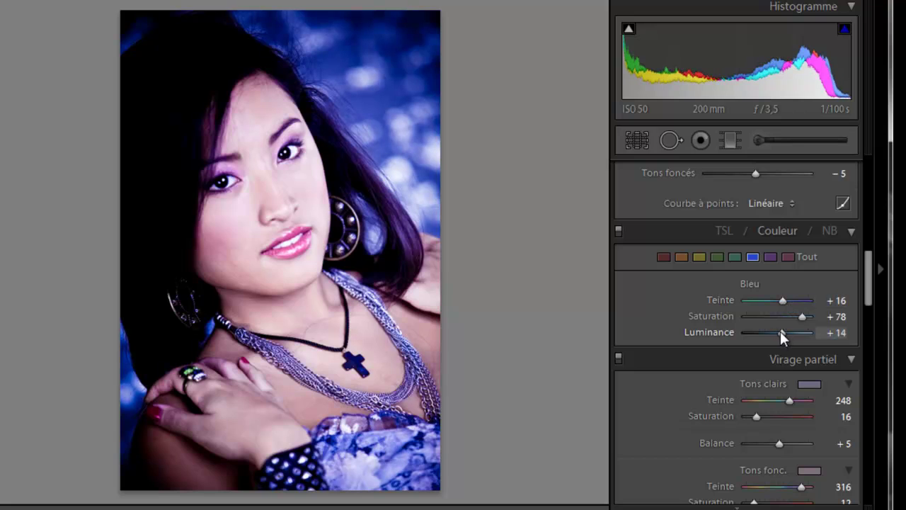
pyautogui.click(663, 257)
pyautogui.moveTo(780, 297); pyautogui.dragTo(782, 298)
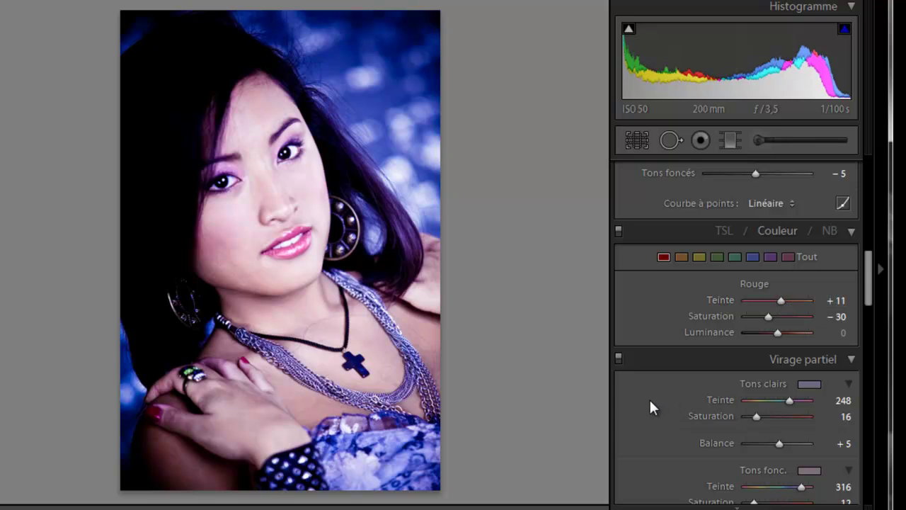
# Undo the red and blue color changes, the tonal changes and the preset on the cross-necklace portrait.
pyautogui.hotkey('ctrl', 'z')
pyautogui.hotkey('ctrl', 'z')
pyautogui.hotkey('ctrl', 'z')
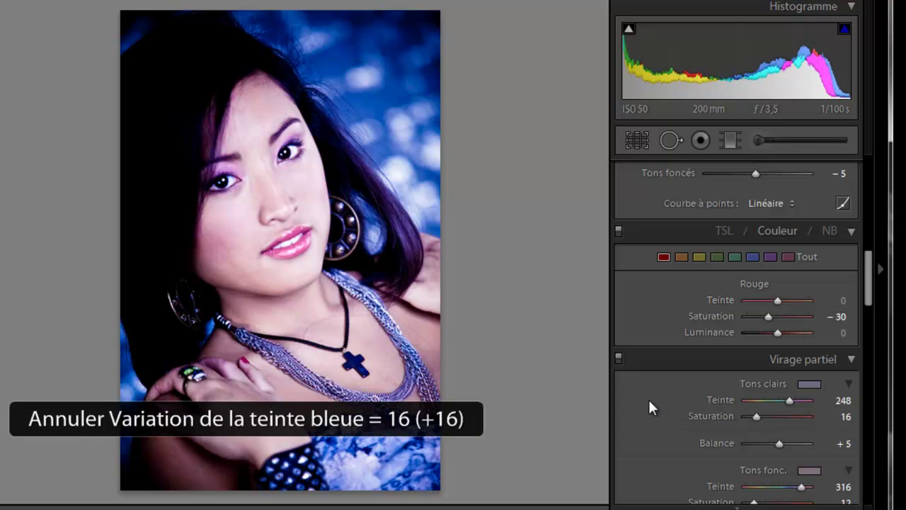
pyautogui.hotkey('ctrl', 'z')
pyautogui.hotkey('ctrl', 'z')
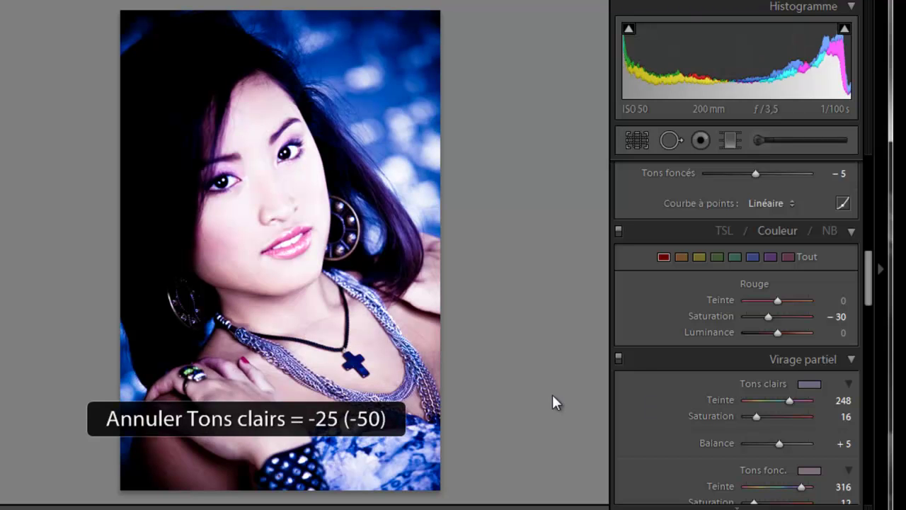
pyautogui.hotkey('ctrl', 'z')
pyautogui.hotkey('ctrl', 'z')
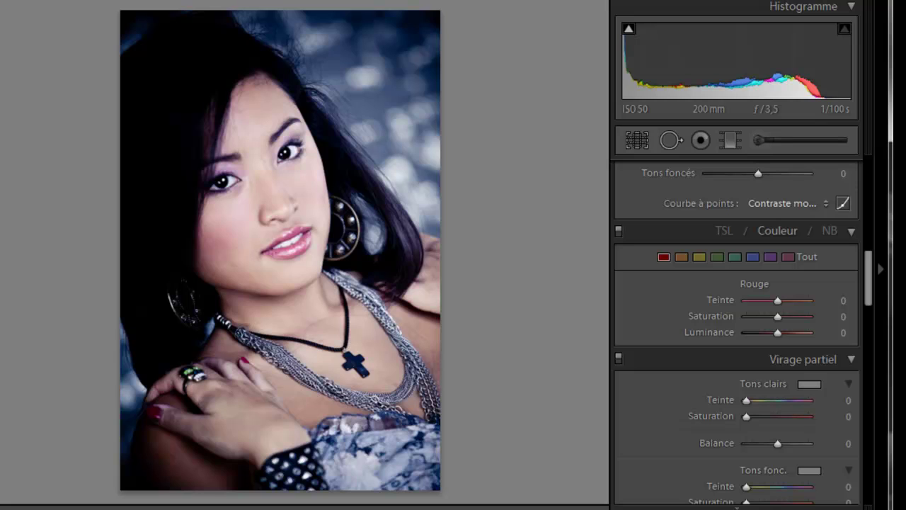
# Open the beach wedding photo with the jumping groom in before-and-after view and examine the bride enlarged.
pyautogui.press('Right')
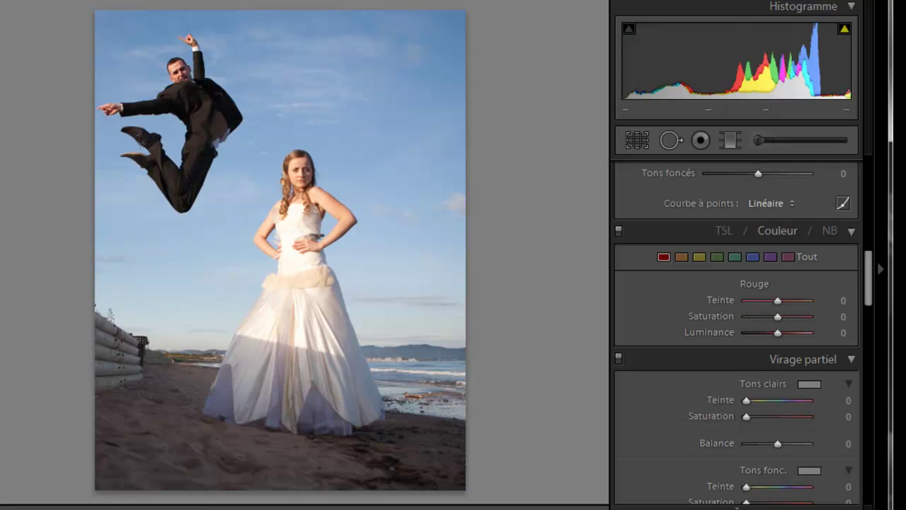
pyautogui.press('y')
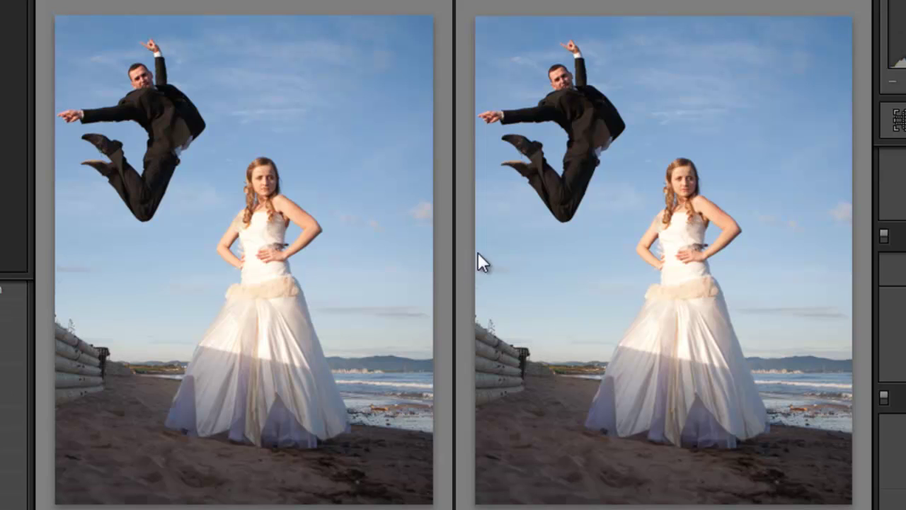
pyautogui.click(651, 227)
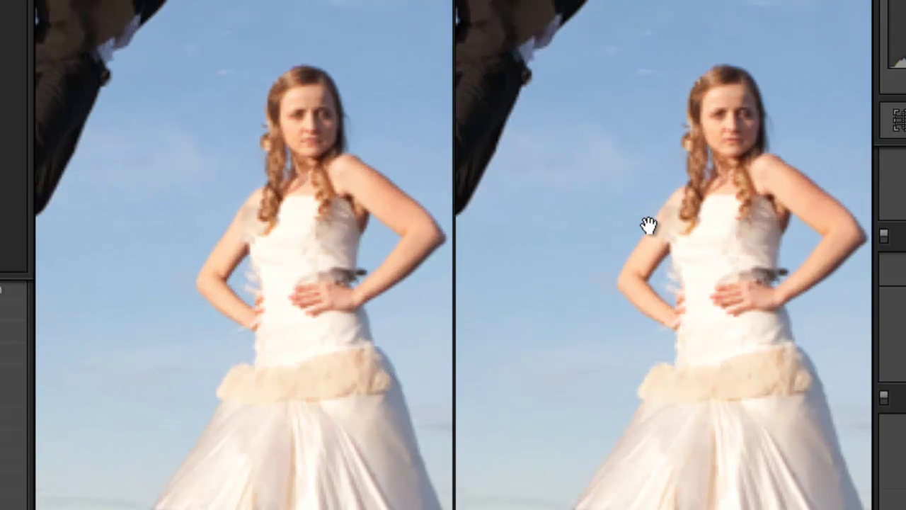
pyautogui.click(699, 294)
pyautogui.click(699, 295)
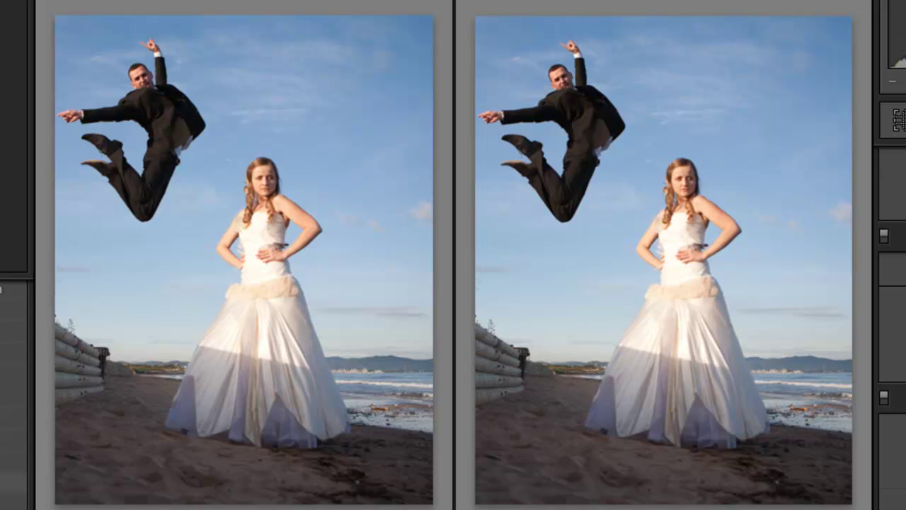
# Try the couleur mariage clair and couleur mariage bleu presets on the jumping groom photo, and undo them.
pyautogui.click(14, 482)
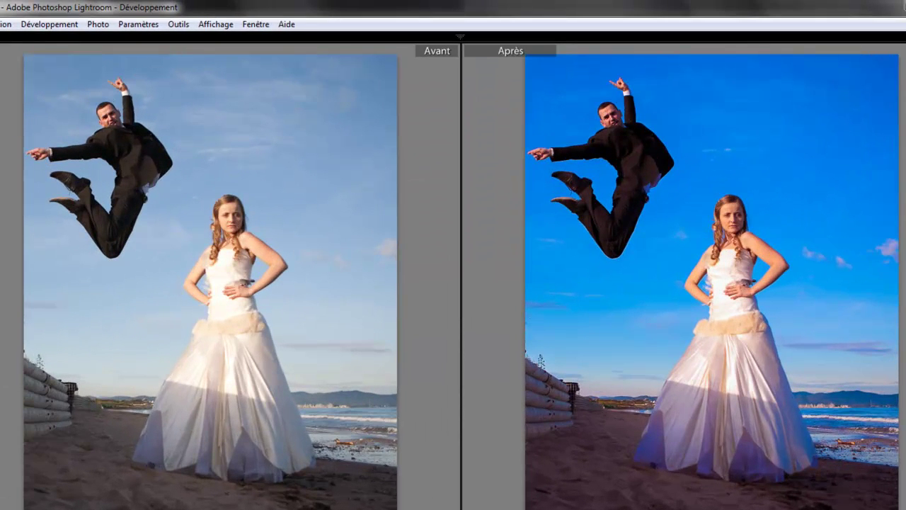
pyautogui.press('Tab')
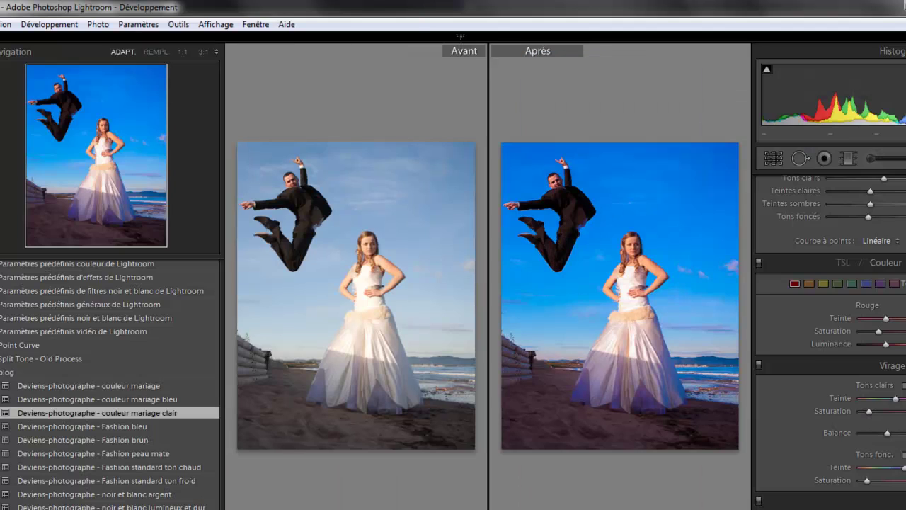
pyautogui.click(123, 399)
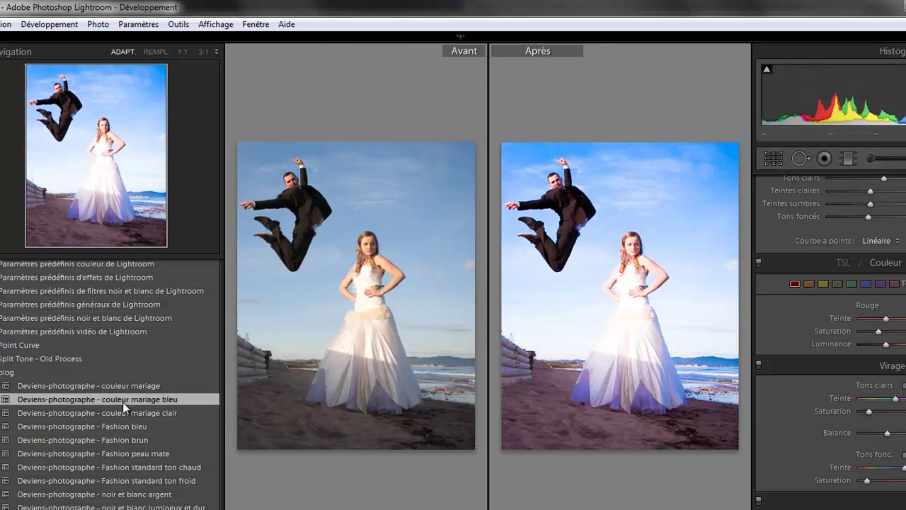
pyautogui.hotkey('ctrl', 'z')
pyautogui.hotkey('ctrl', 'z')
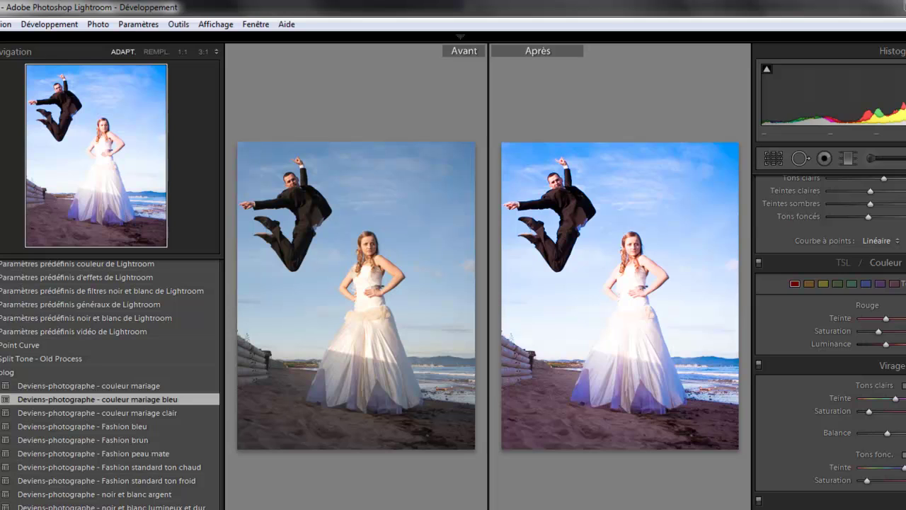
pyautogui.hotkey('ctrl', 'z')
# Open the photo of the man in a suit crouching by the sea and apply a bright, blue-toned preset to it.
pyautogui.moveTo(372, 506)
pyautogui.press('t')
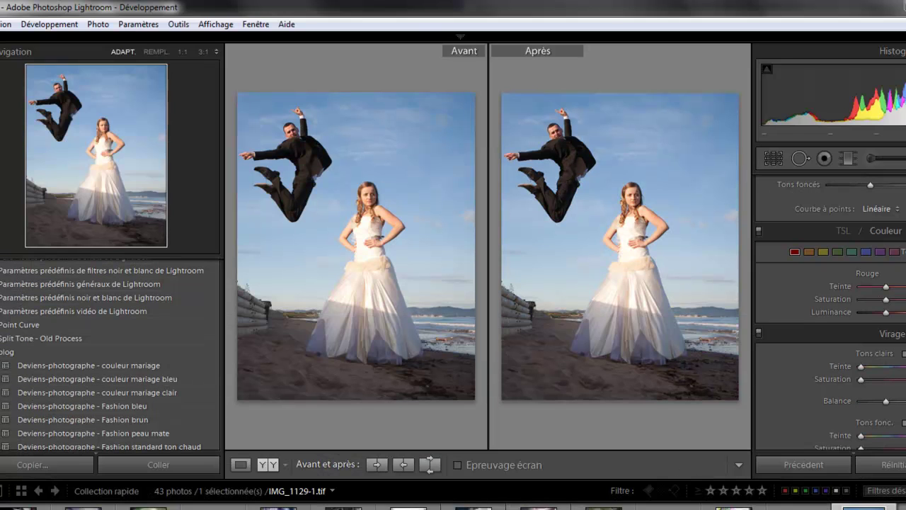
pyautogui.click(859, 507)
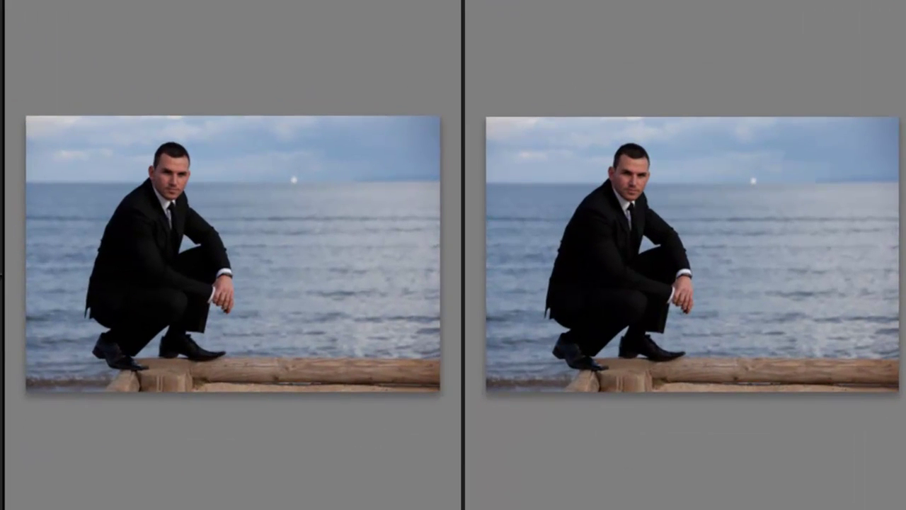
pyautogui.click(73, 495)
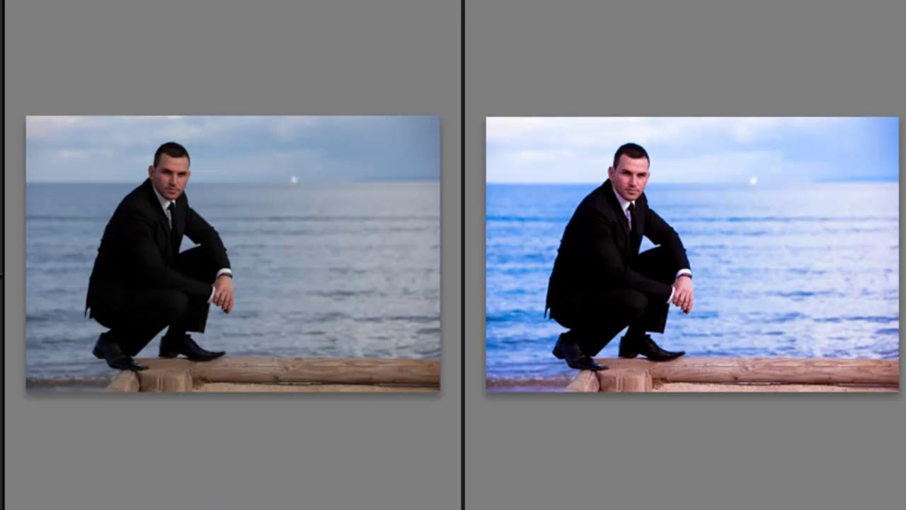